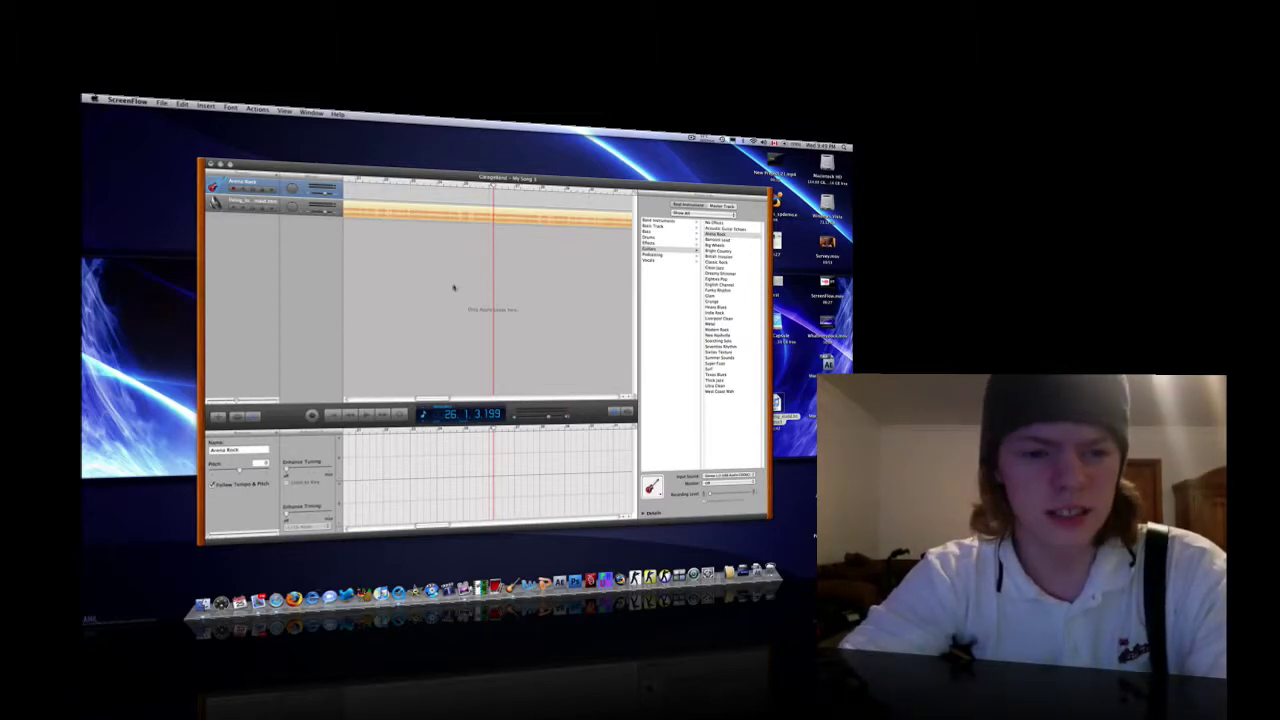
Start recording on the Arena Rock track and play the solo over the backing track
key(r)
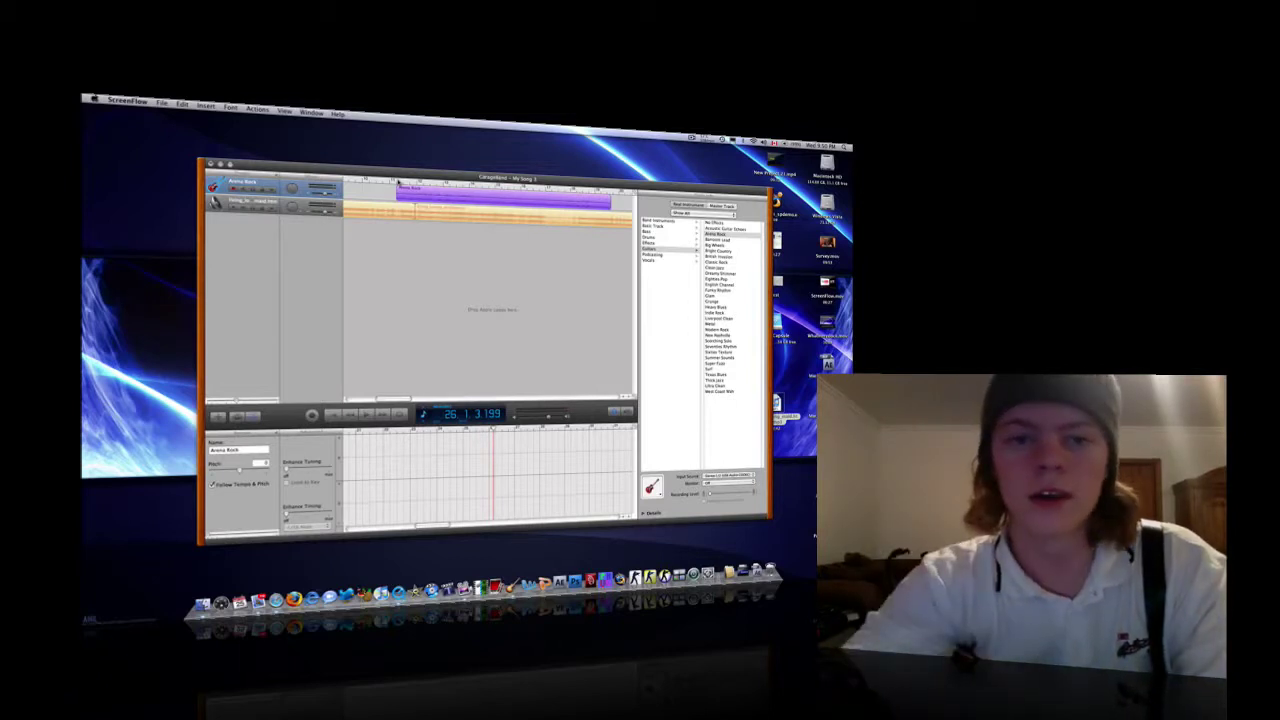
Play back the recorded solo with the backing track from around bar 11
click(398, 183)
click(400, 183)
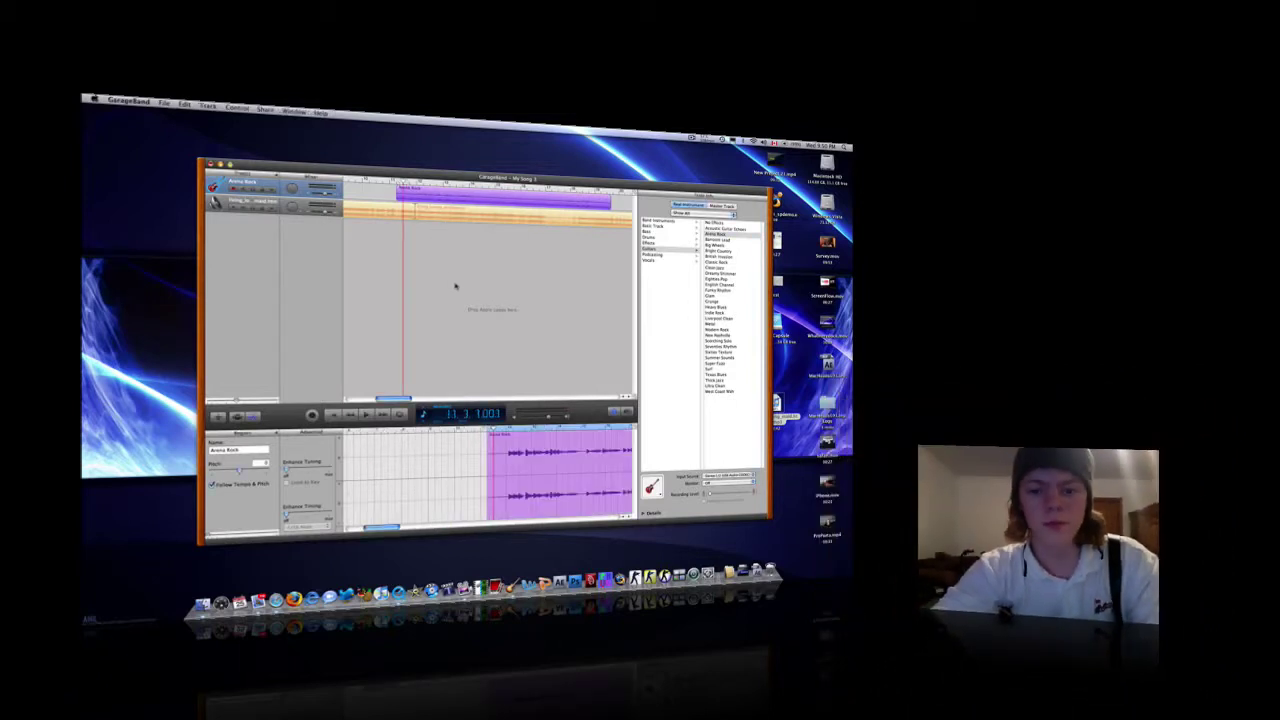
key(space)
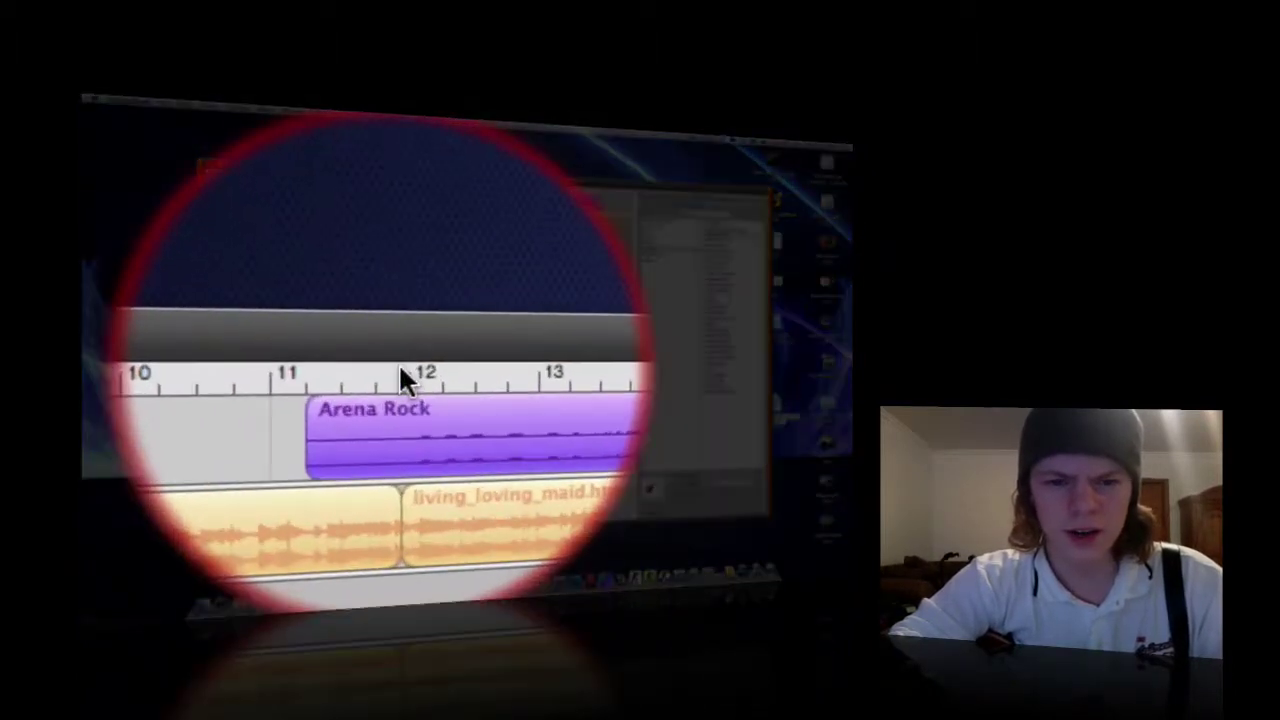
Move the playhead from near bar 12 back to about bar 11.4
click(404, 183)
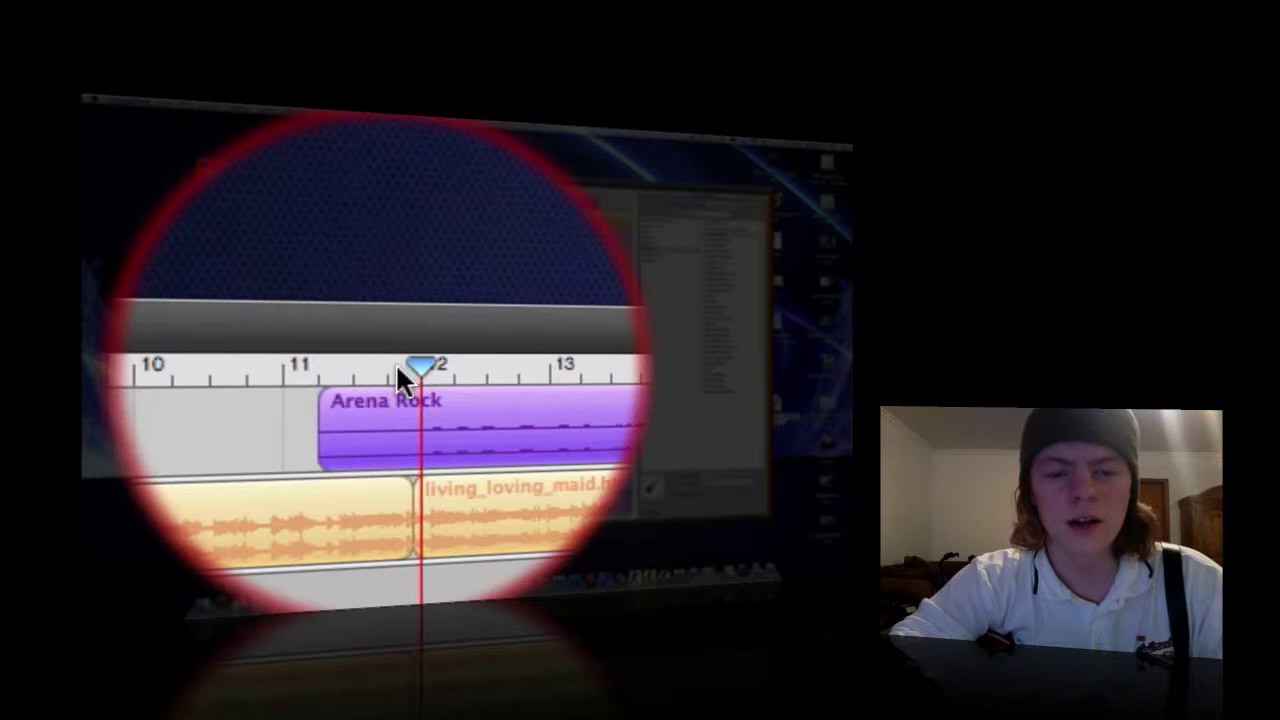
click(398, 368)
click(397, 368)
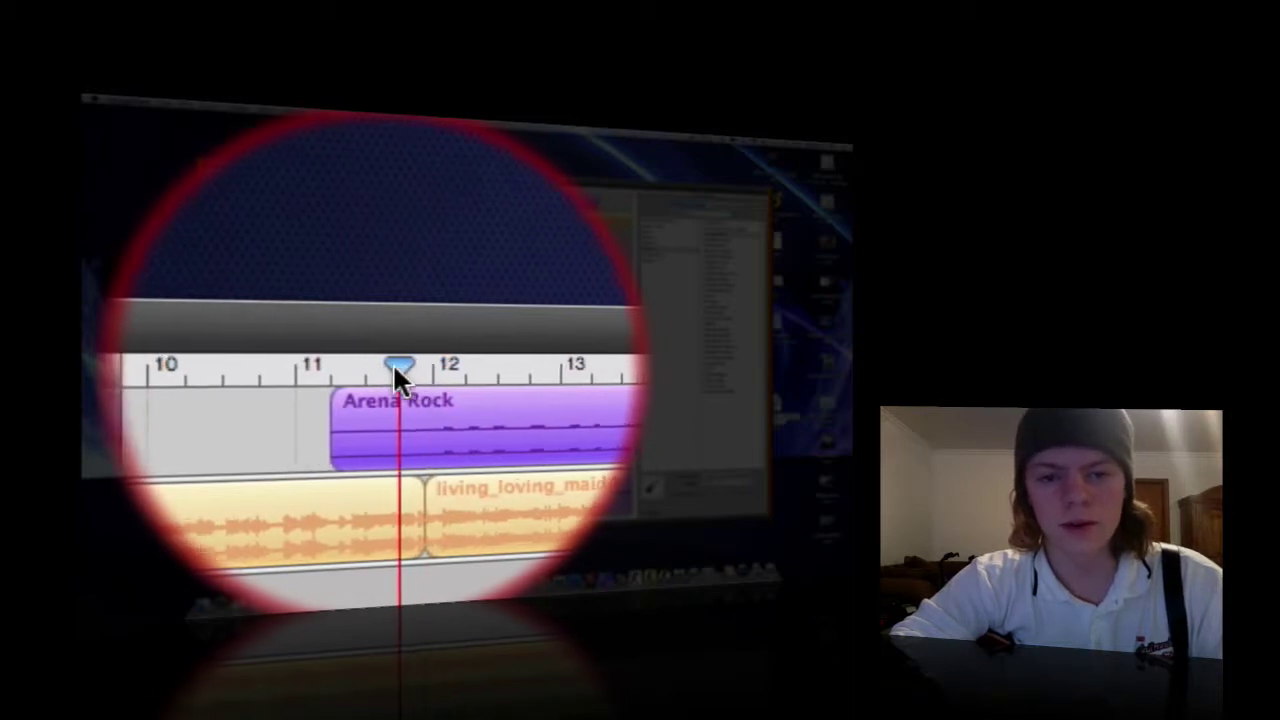
mouse_move(394, 366)
mouse_down()
mouse_move(338, 366)
mouse_move(396, 368)
mouse_up()
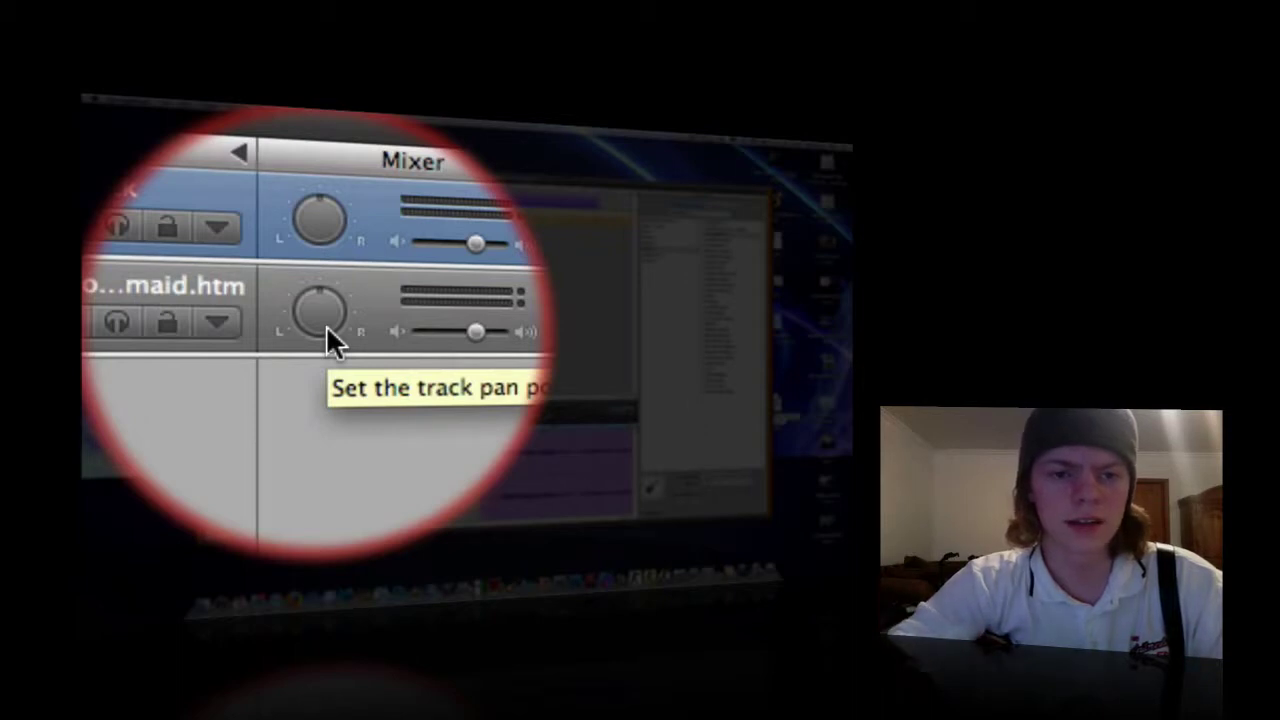
Turn the backing track's pan knob to -6
drag(326, 325, 326, 324)
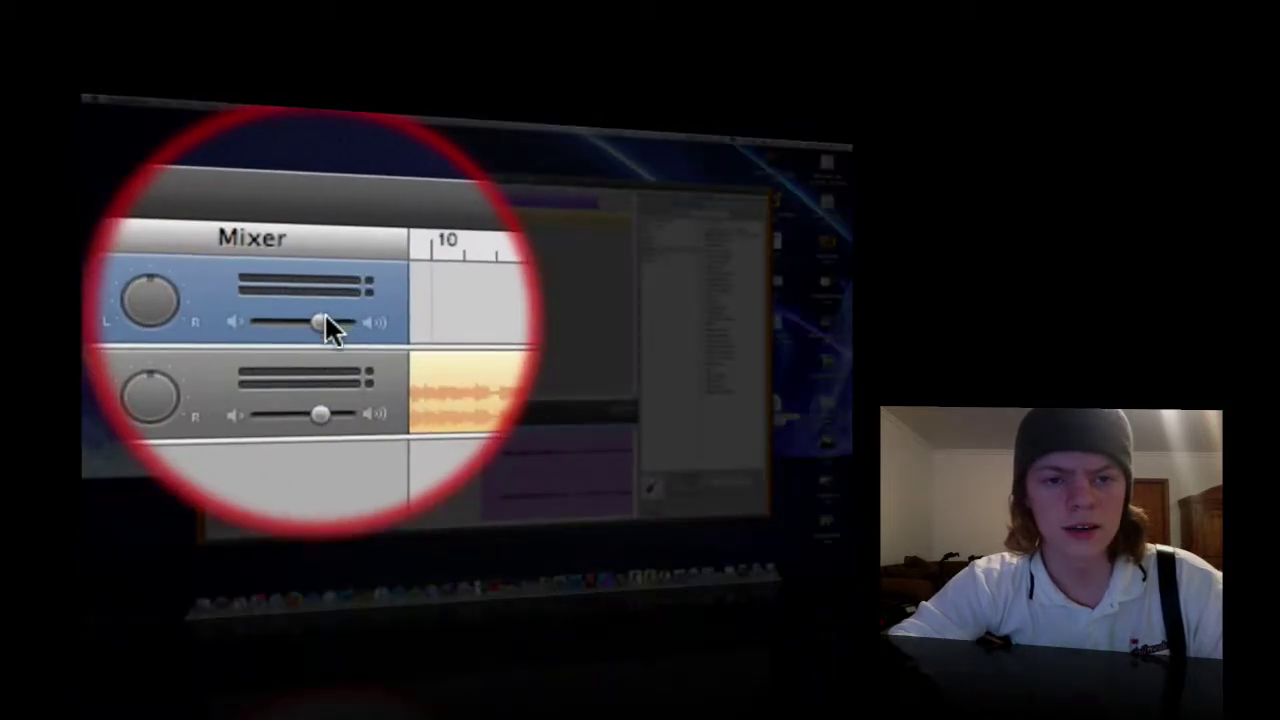
Set the Arena Rock track's volume slider to 0.0 dB
click(323, 191)
drag(325, 316, 325, 316)
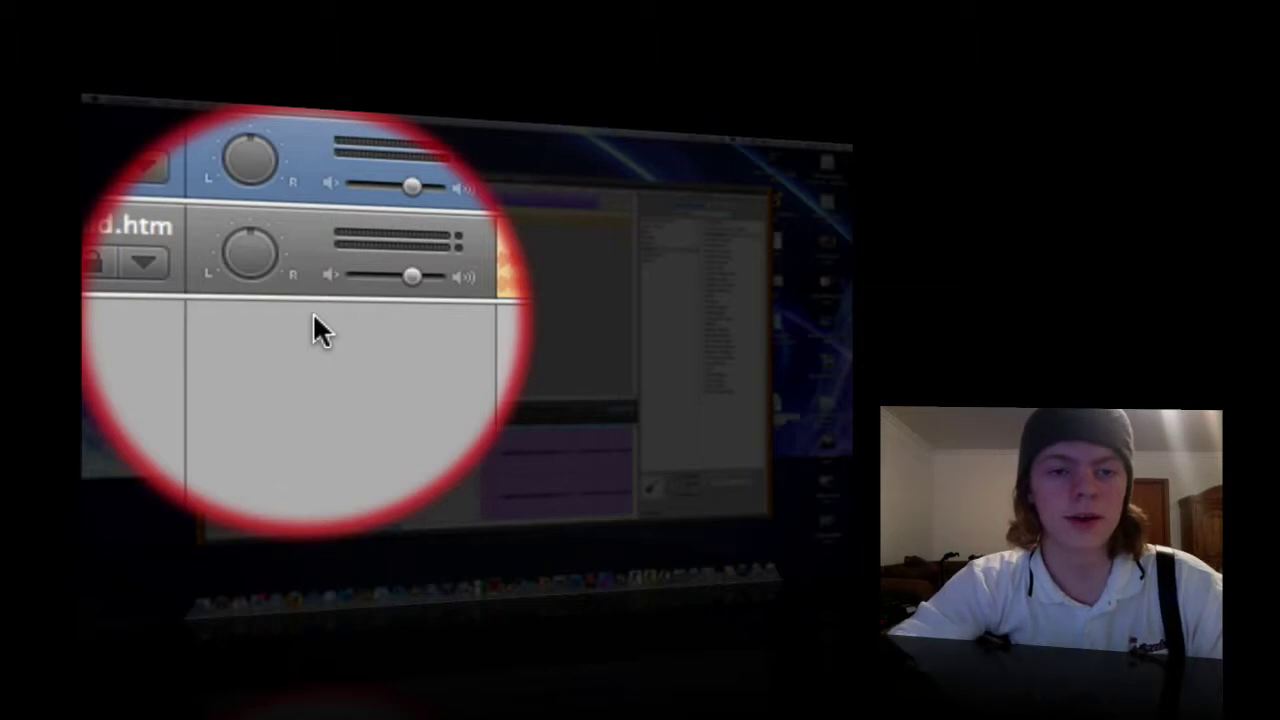
scroll(313, 332, down, 2)
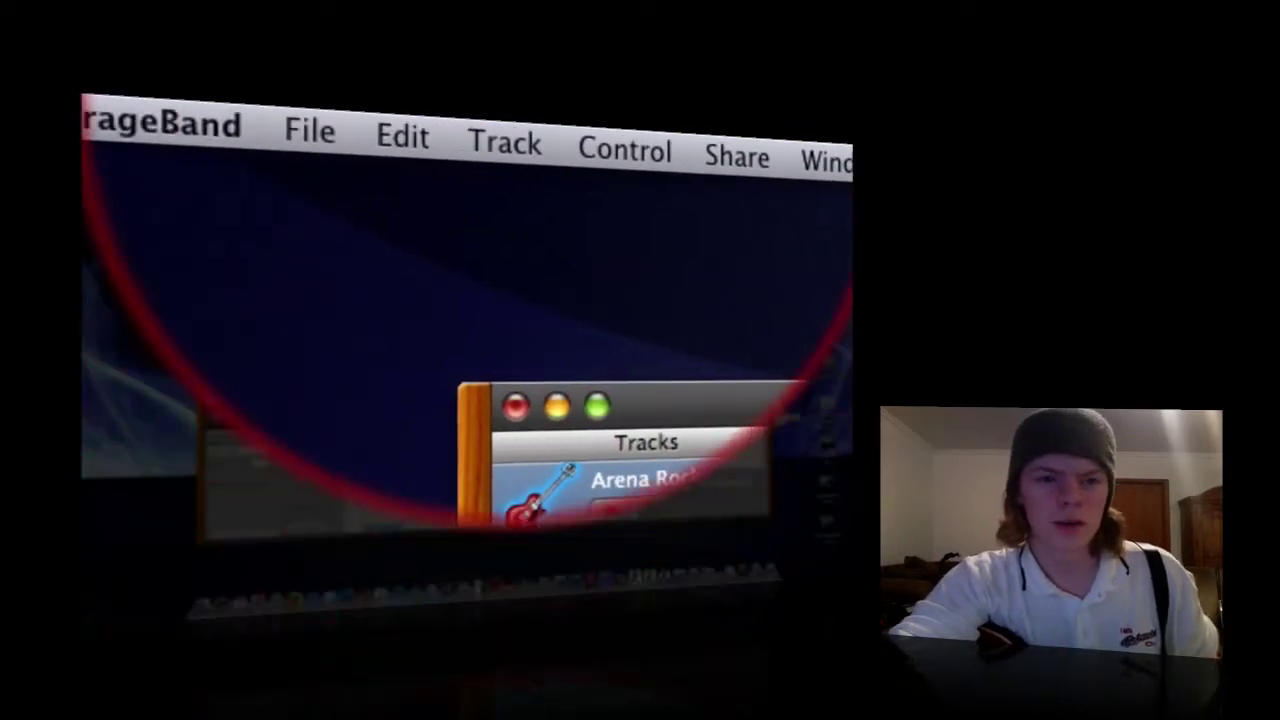
Choose New Track from the Track menu to show the track-type sheet
click(207, 106)
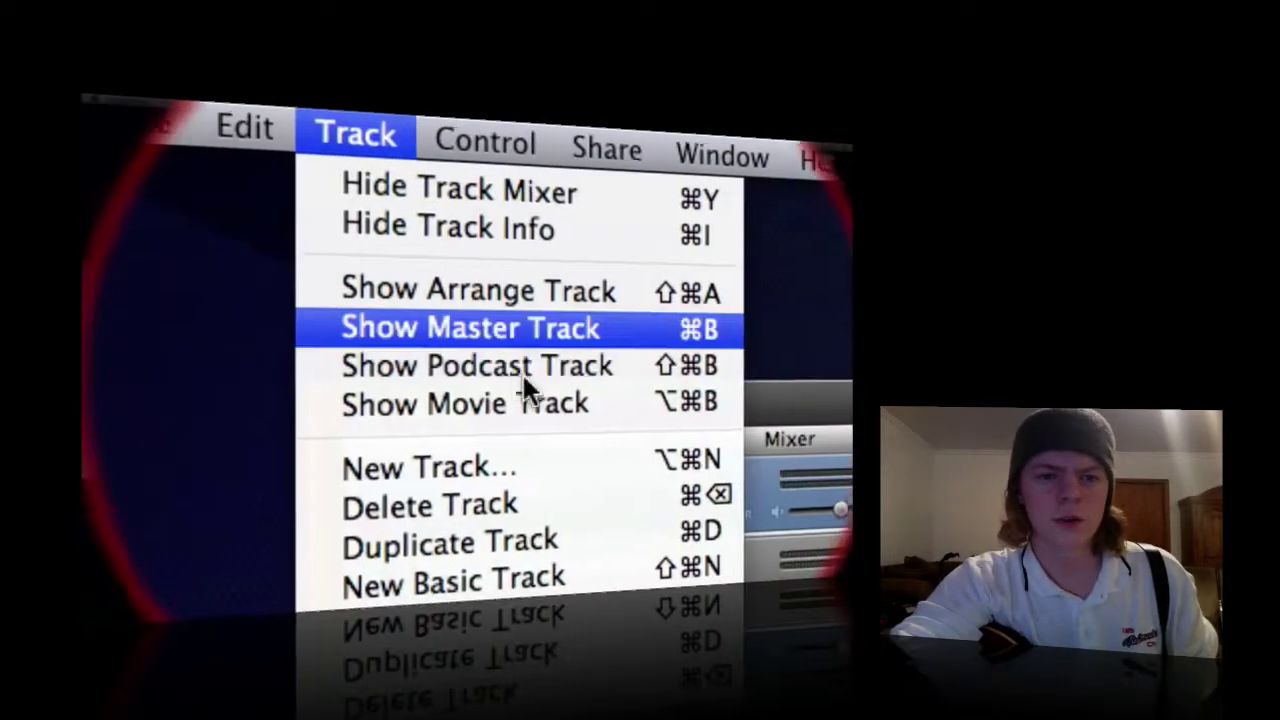
click(523, 465)
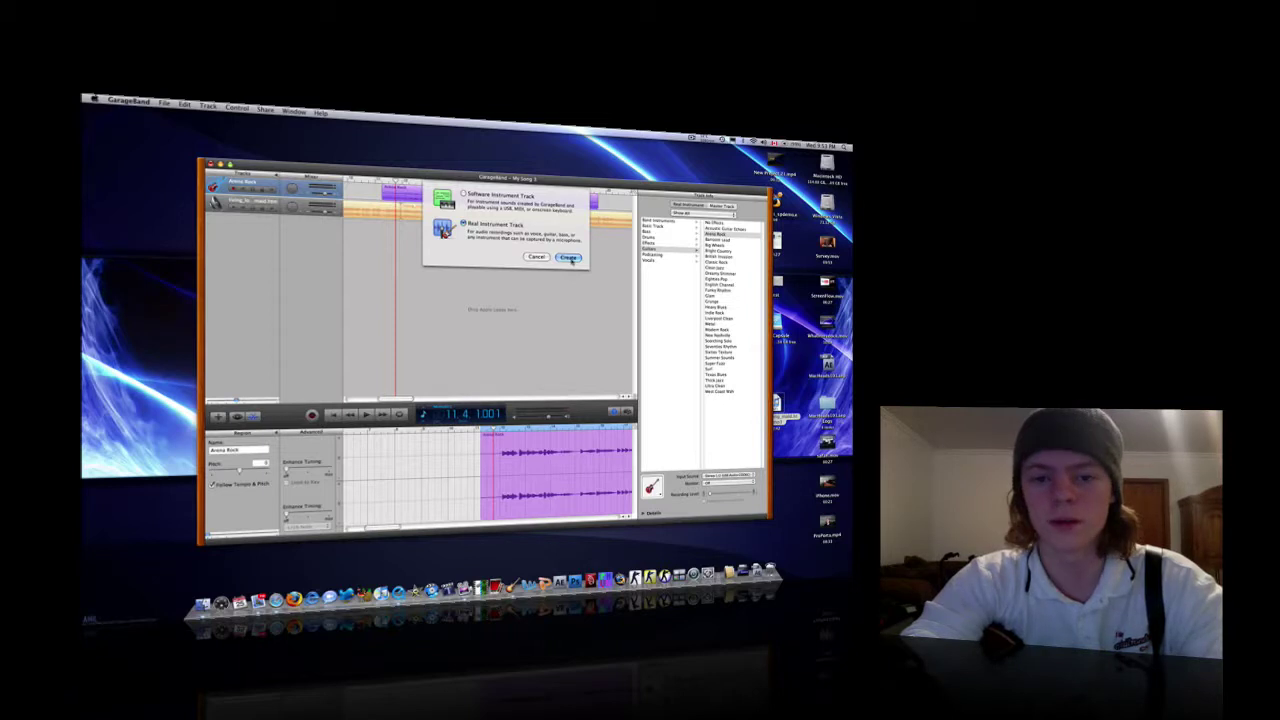
Create a No Effects track, move it above the backing track, and delete Arena Rock
click(568, 258)
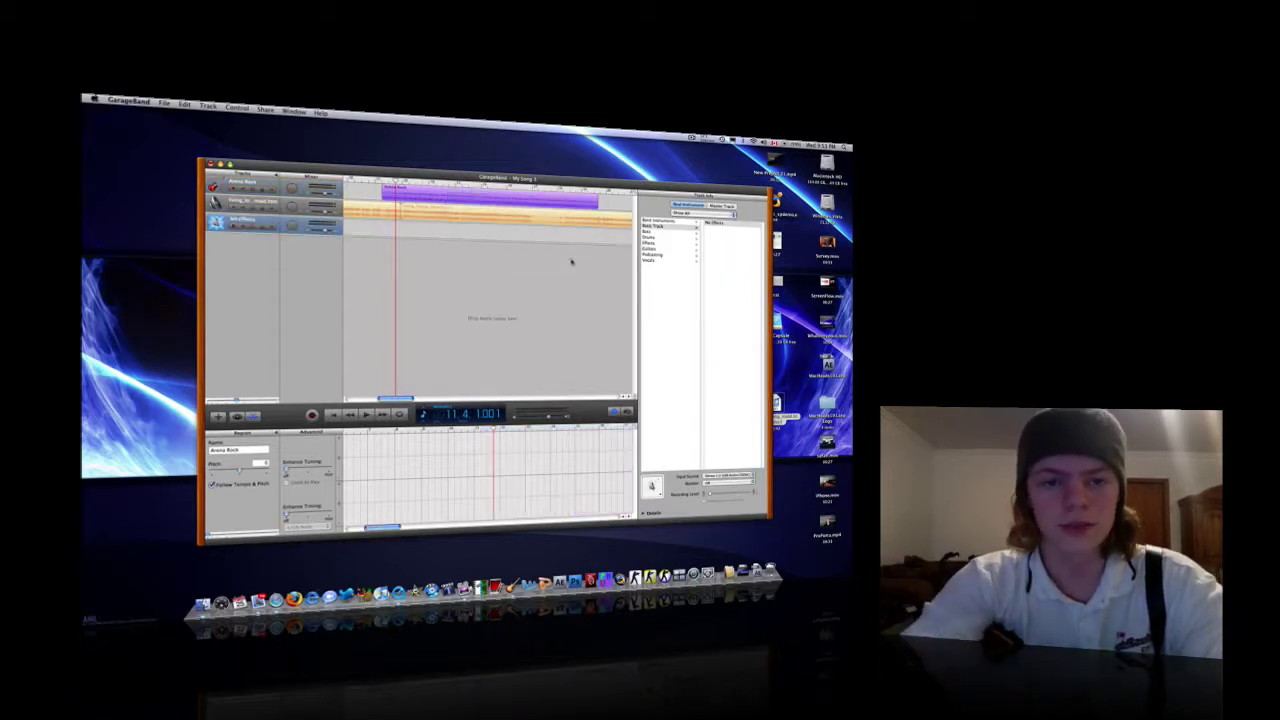
click(210, 241)
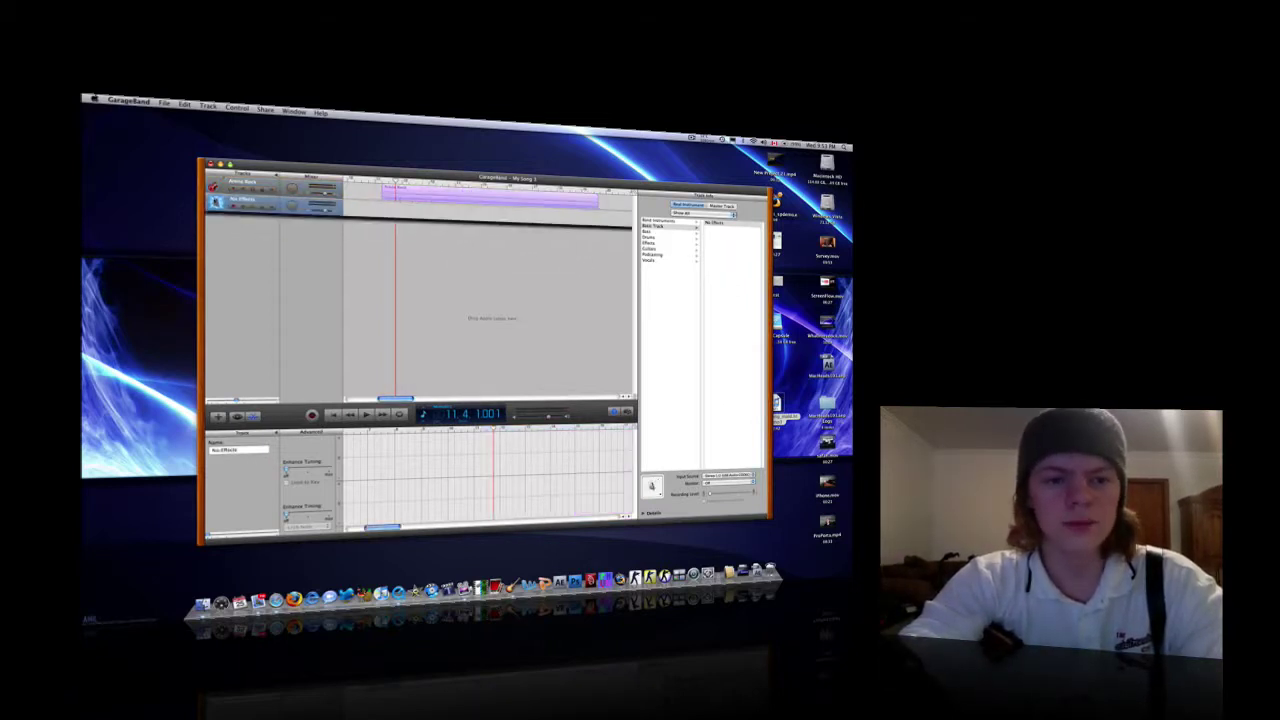
drag(212, 223, 211, 196)
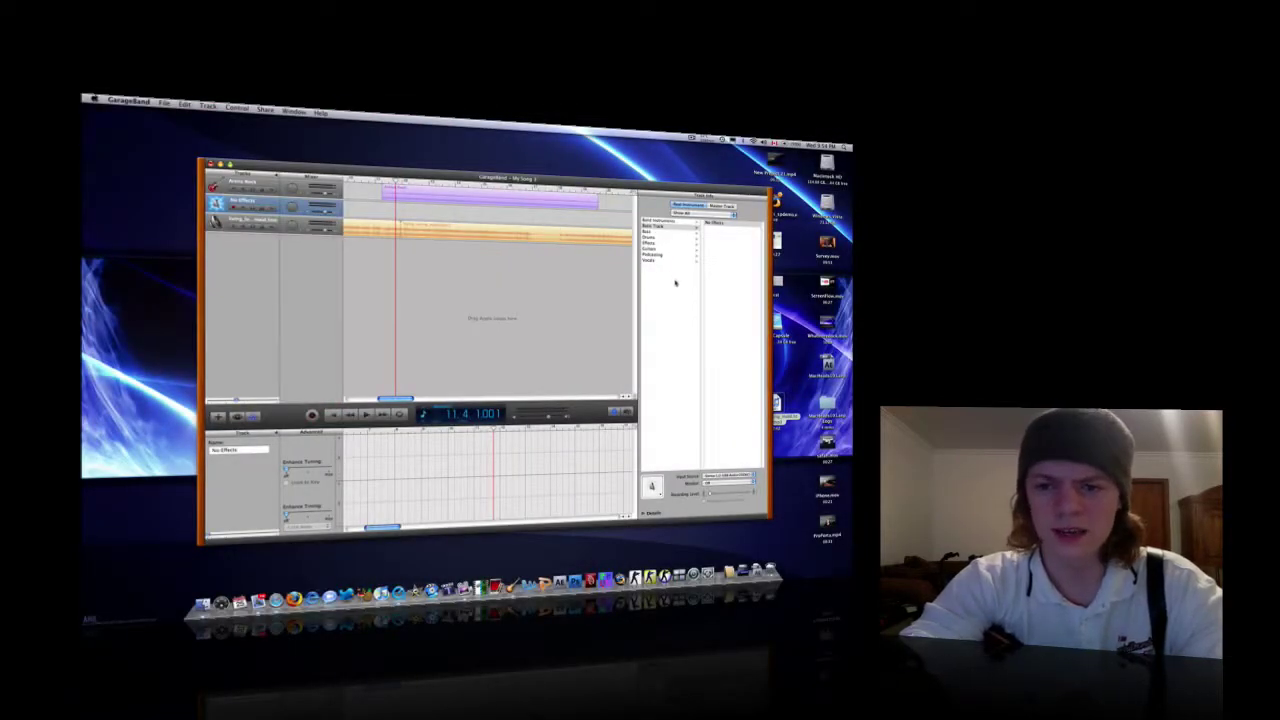
click(240, 182)
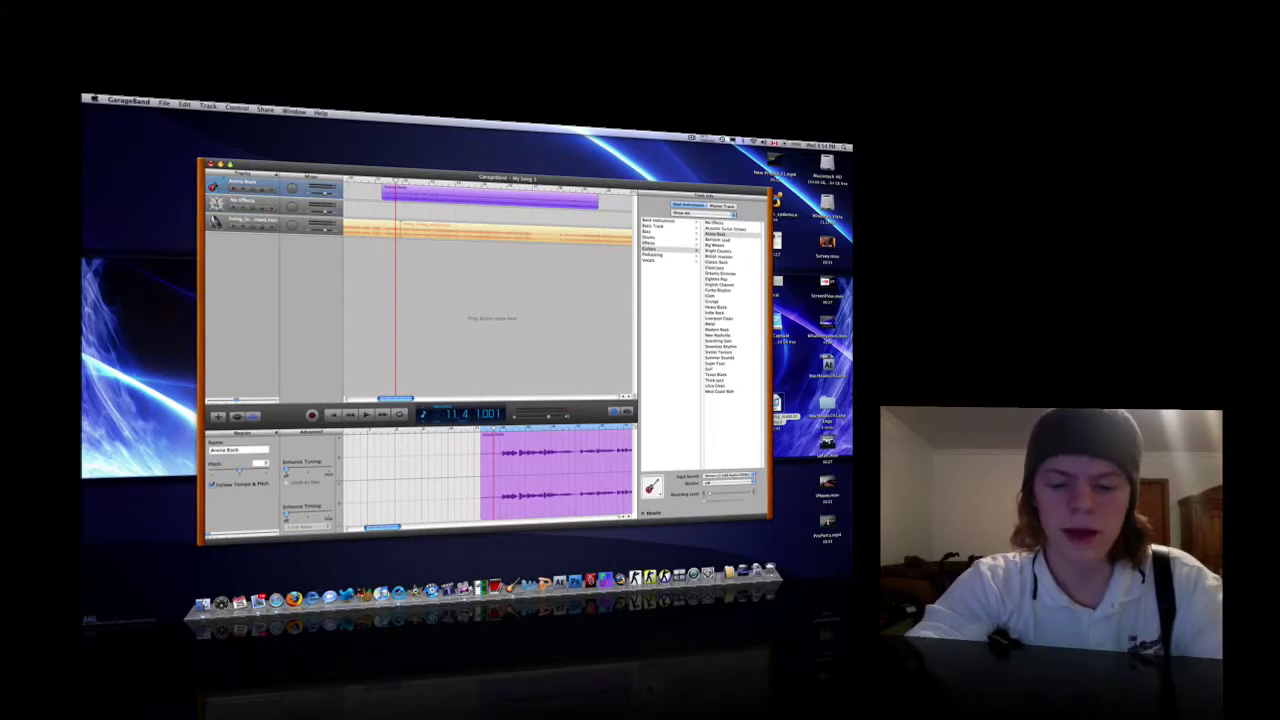
key(super+BackSpace)
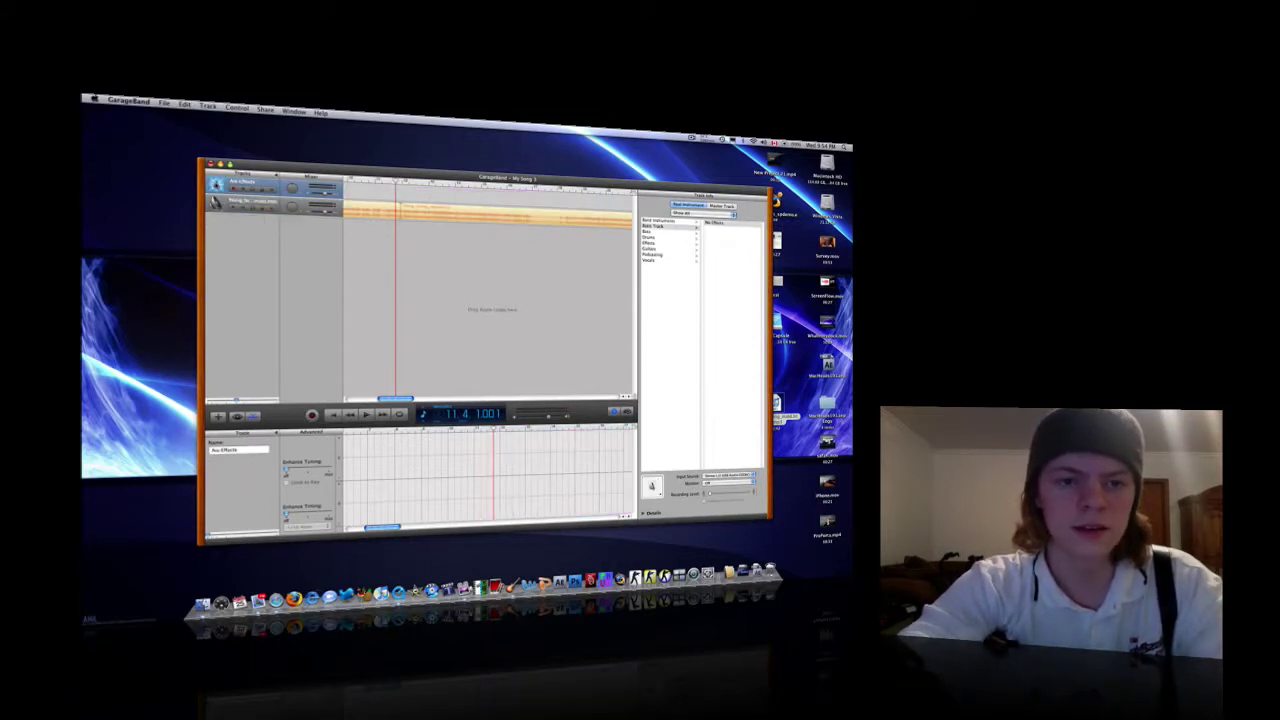
Apply the Arena Rock Guitars preset, reposition the playhead, and start recording
click(652, 249)
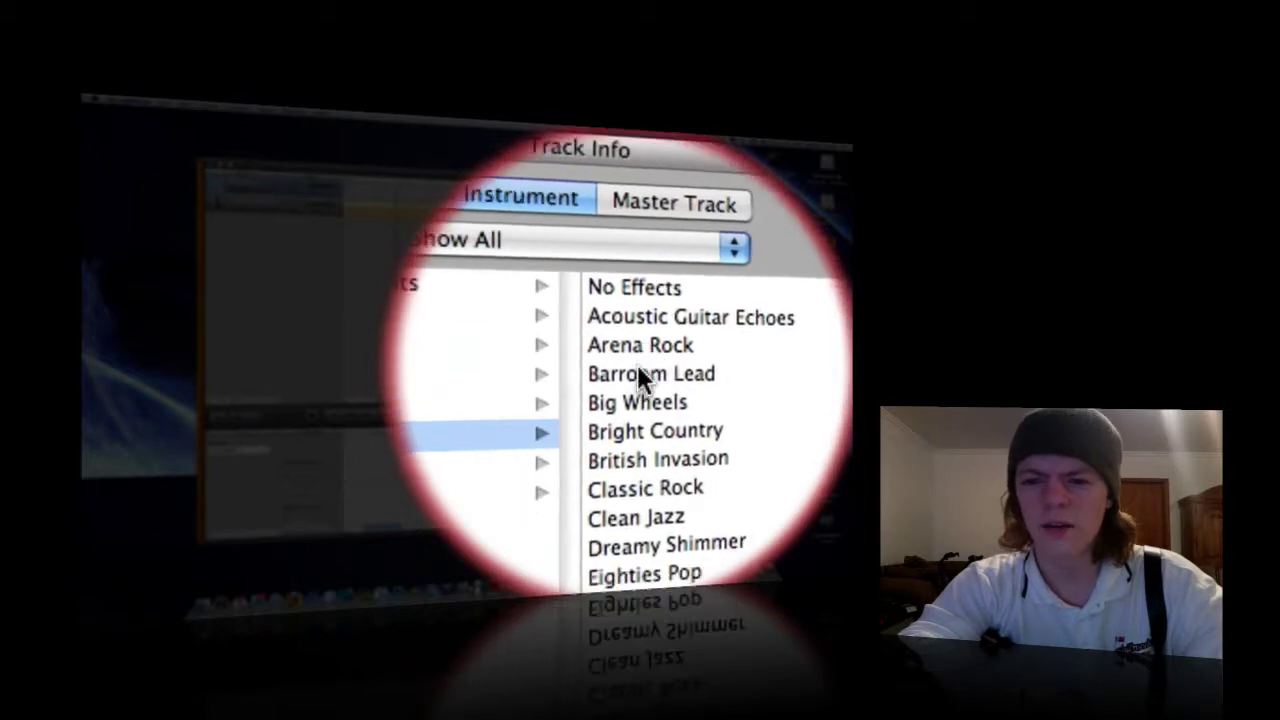
click(638, 362)
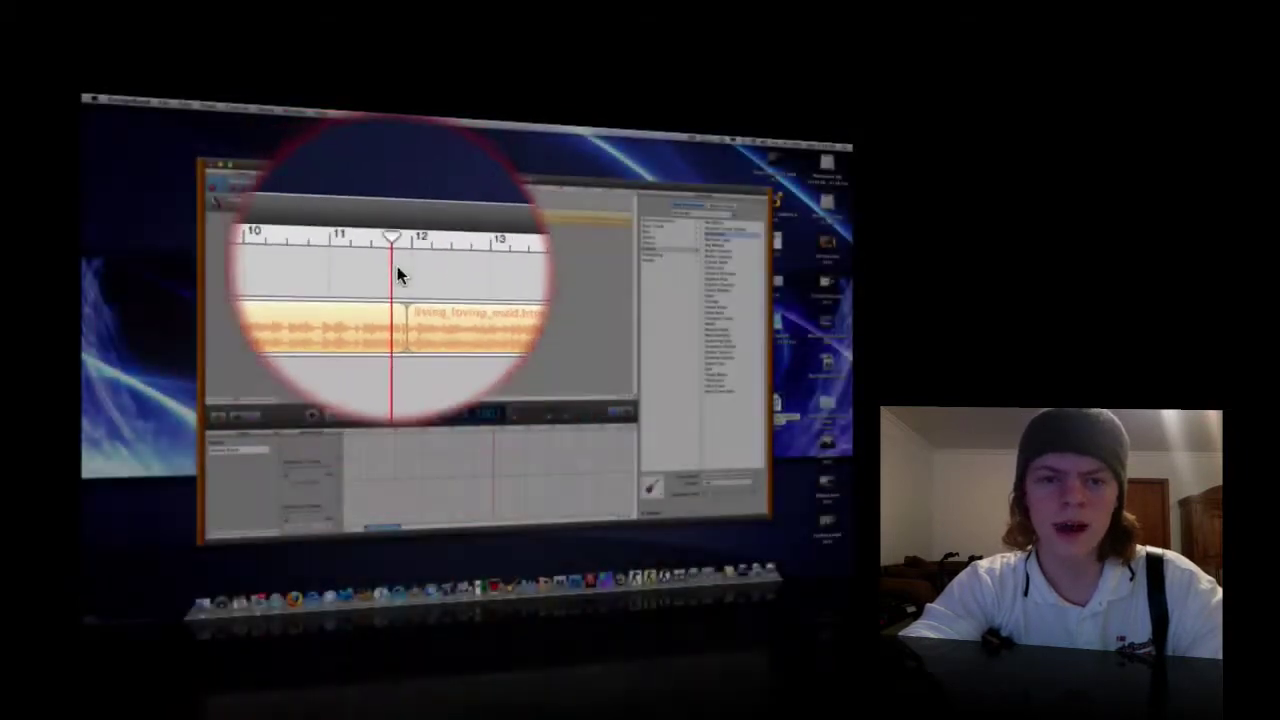
drag(392, 182, 375, 182)
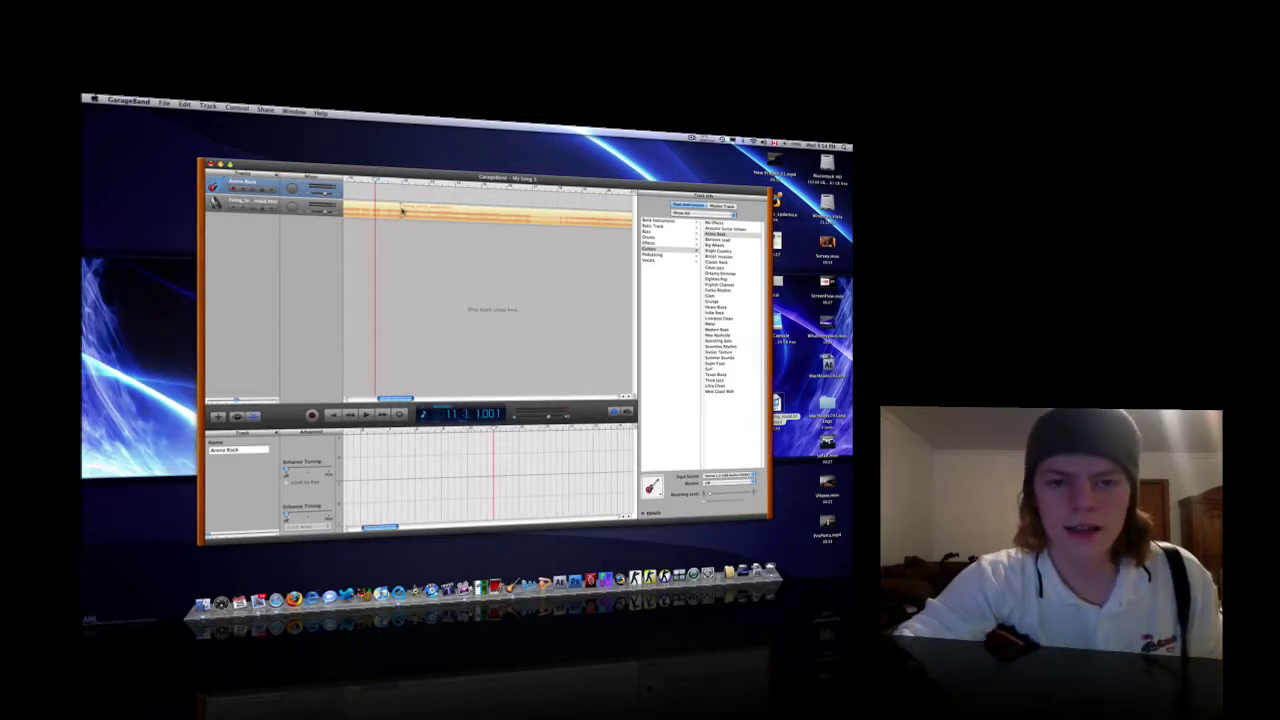
drag(399, 182, 370, 182)
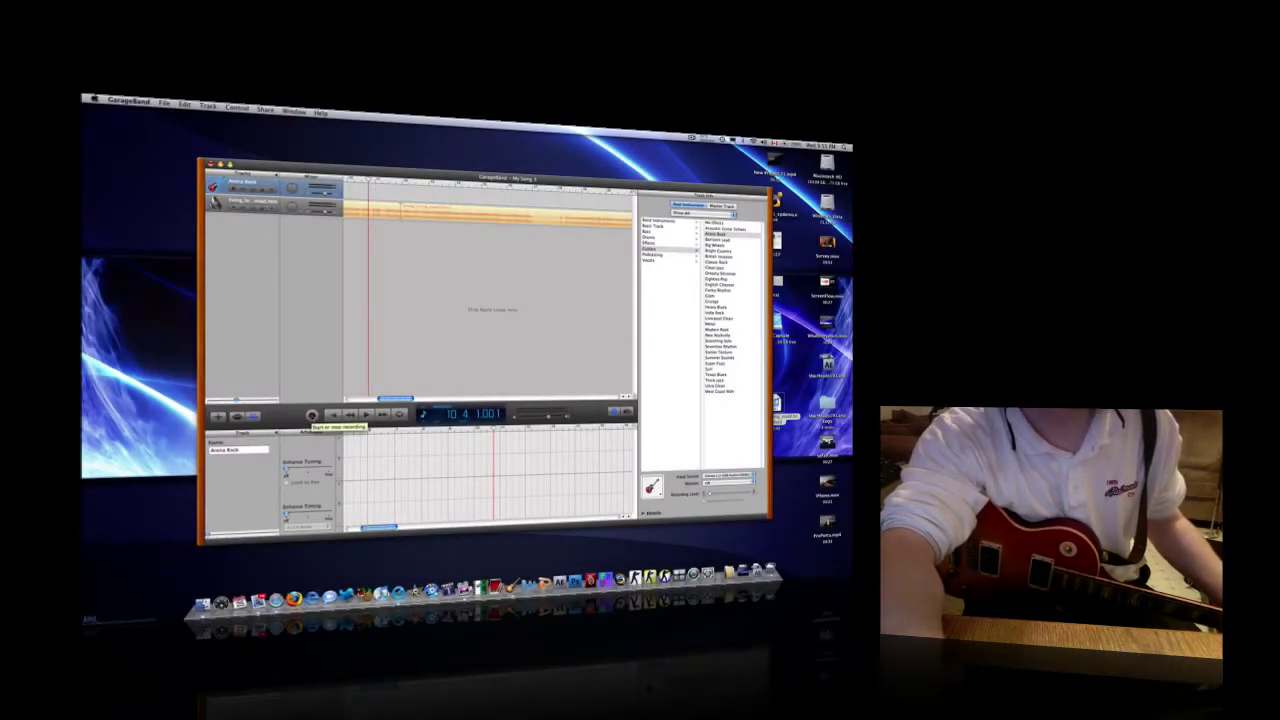
click(311, 415)
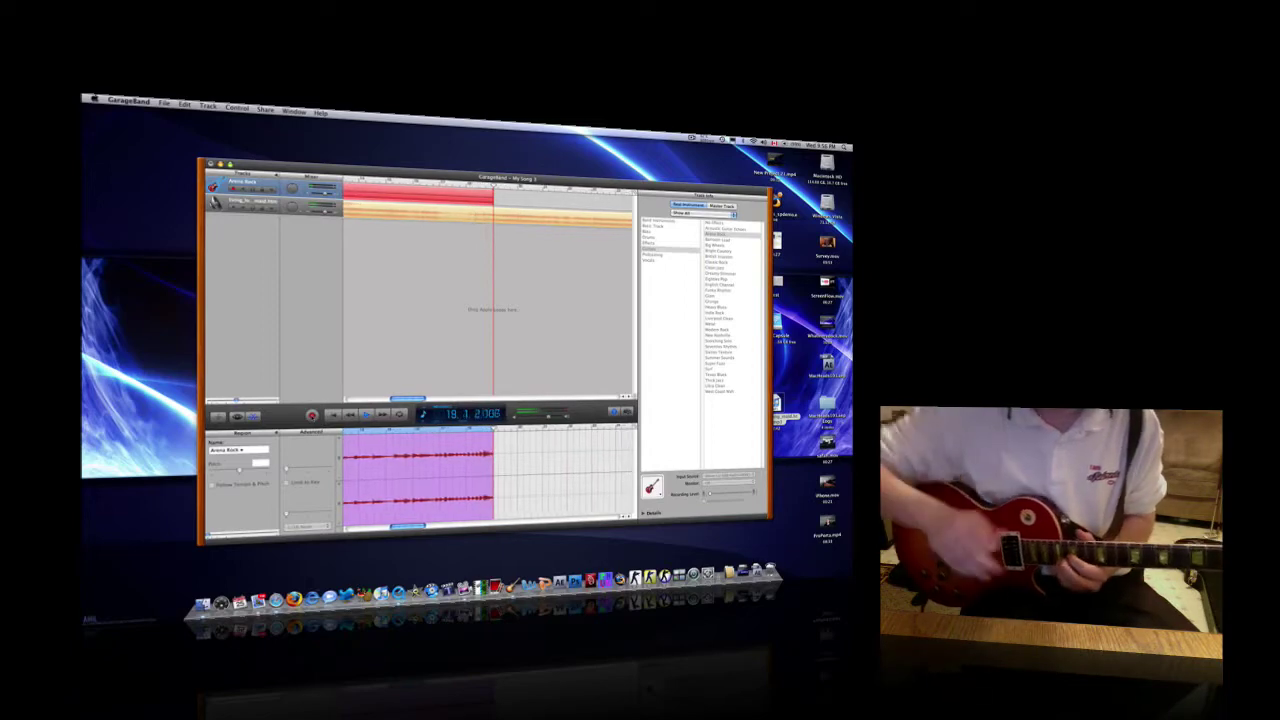
Stop the live guitar take once it reaches around bar 19
key(space)
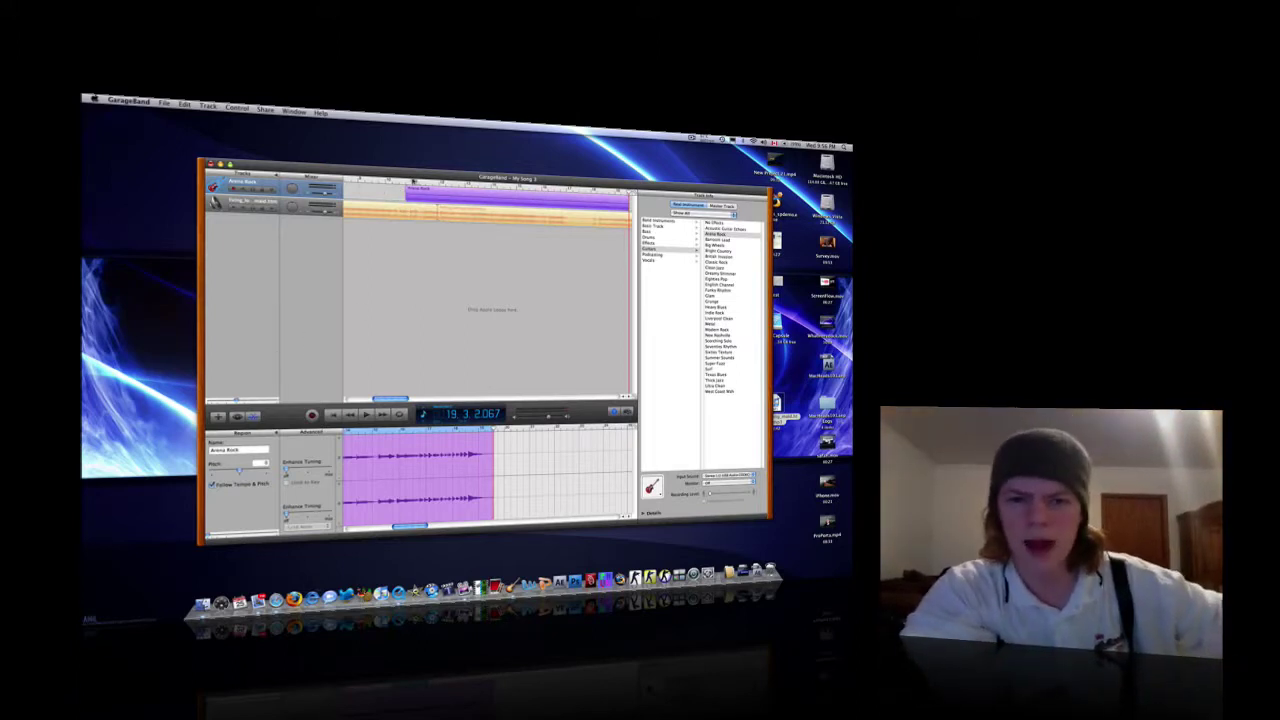
Return the playhead to the start of the recorded solo
click(412, 181)
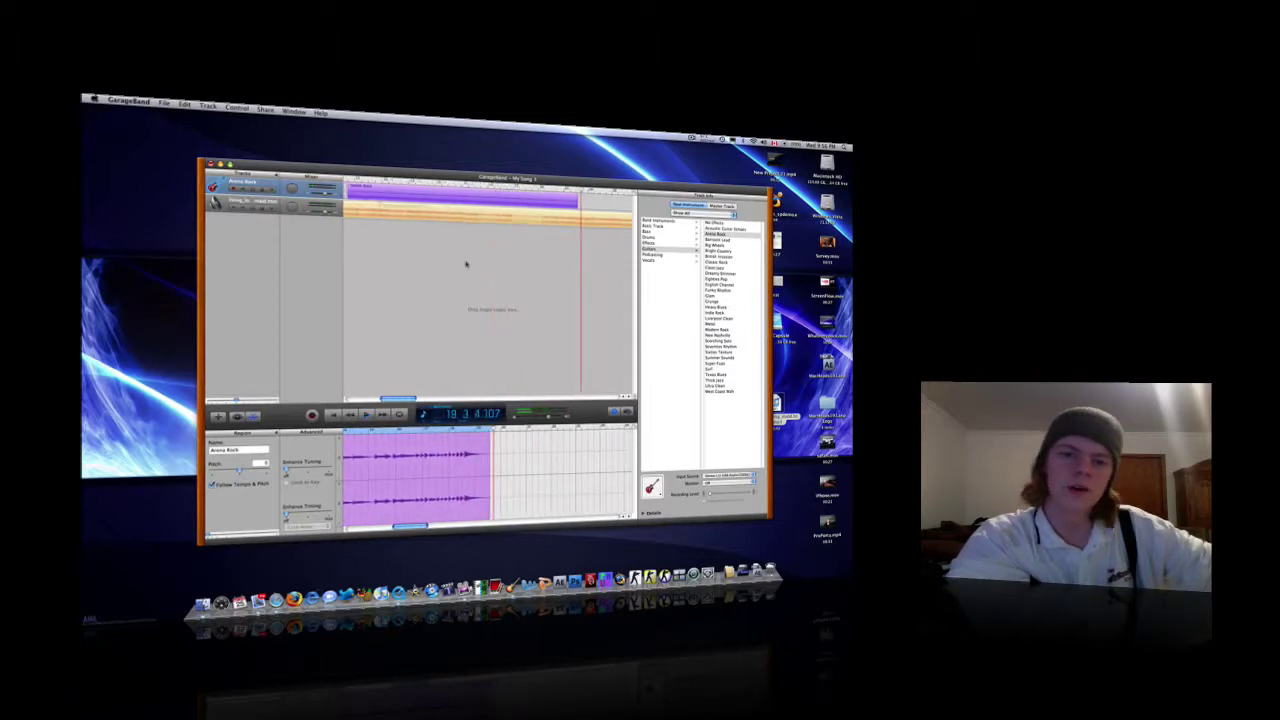
click(425, 185)
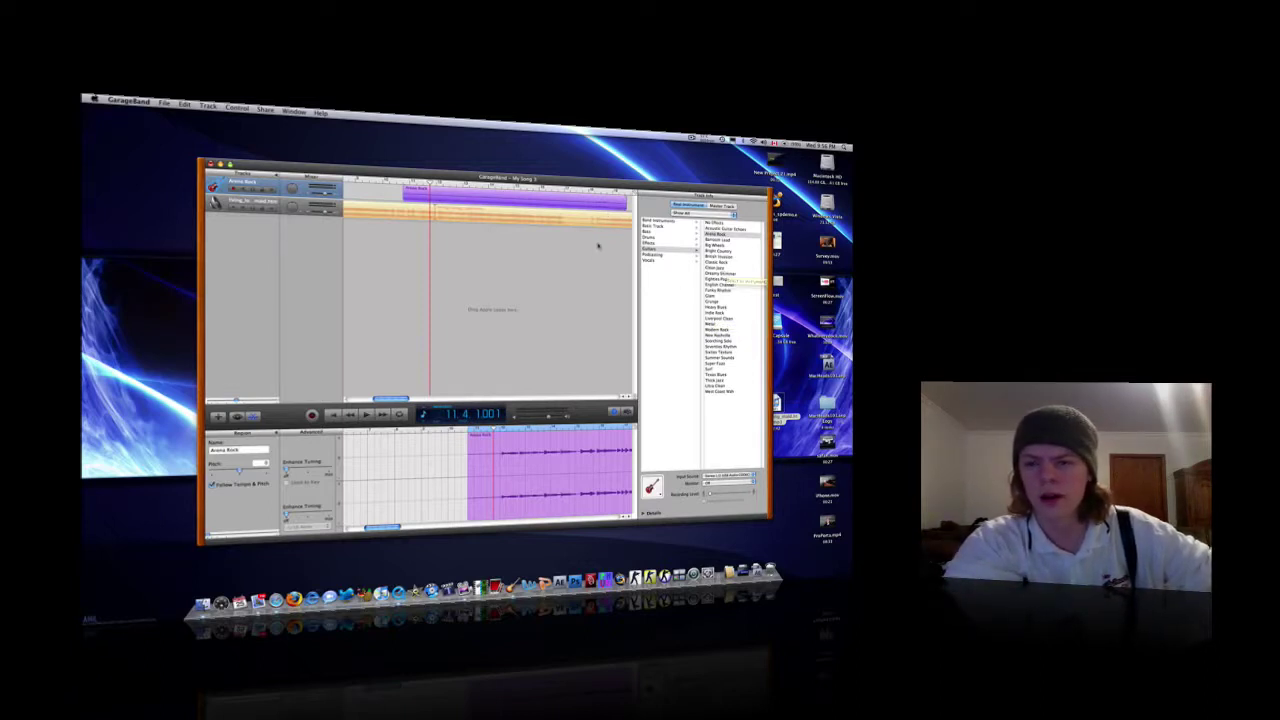
scroll(444, 192, left, 2)
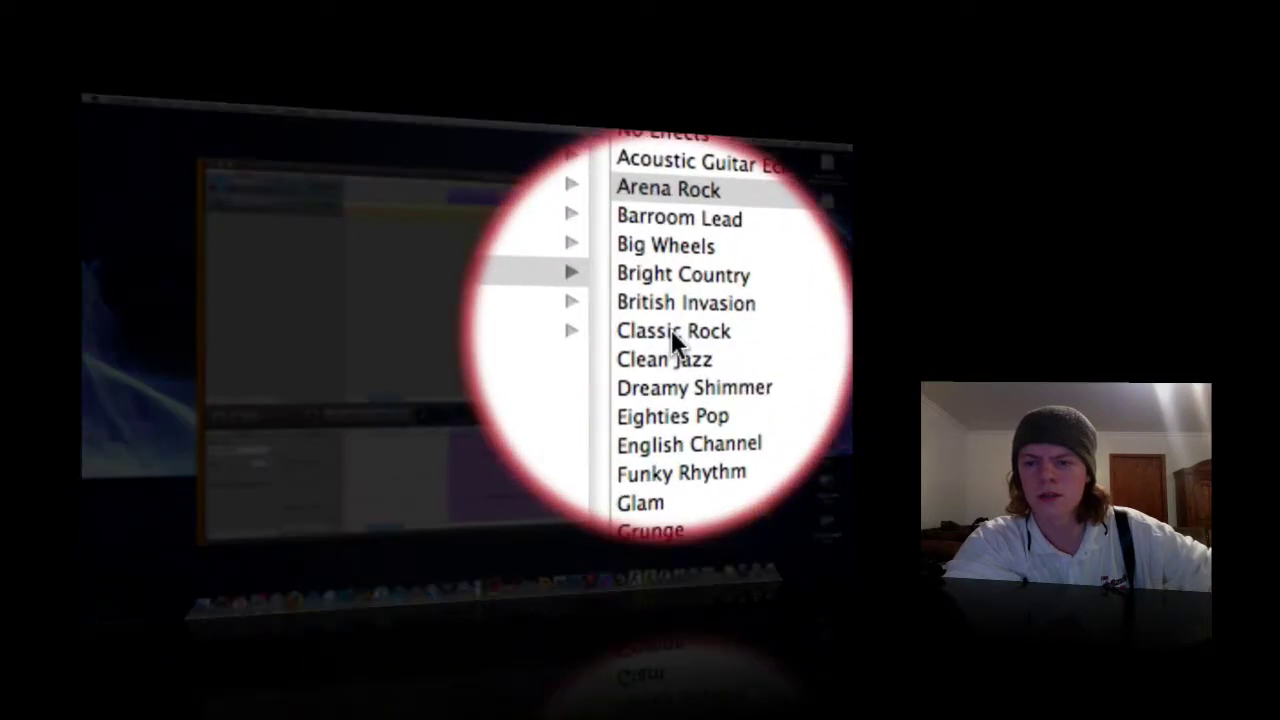
Audition the Classic Rock preset, then the Metal preset, on the solo track
click(716, 263)
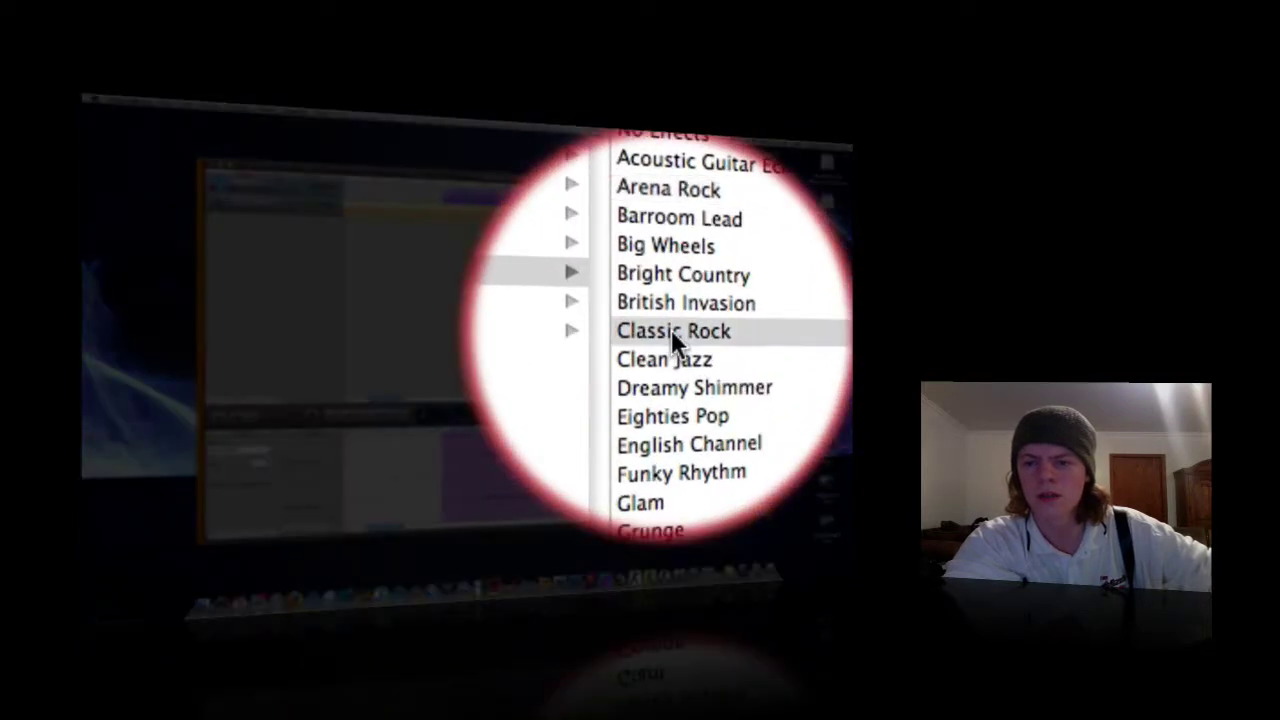
click(671, 329)
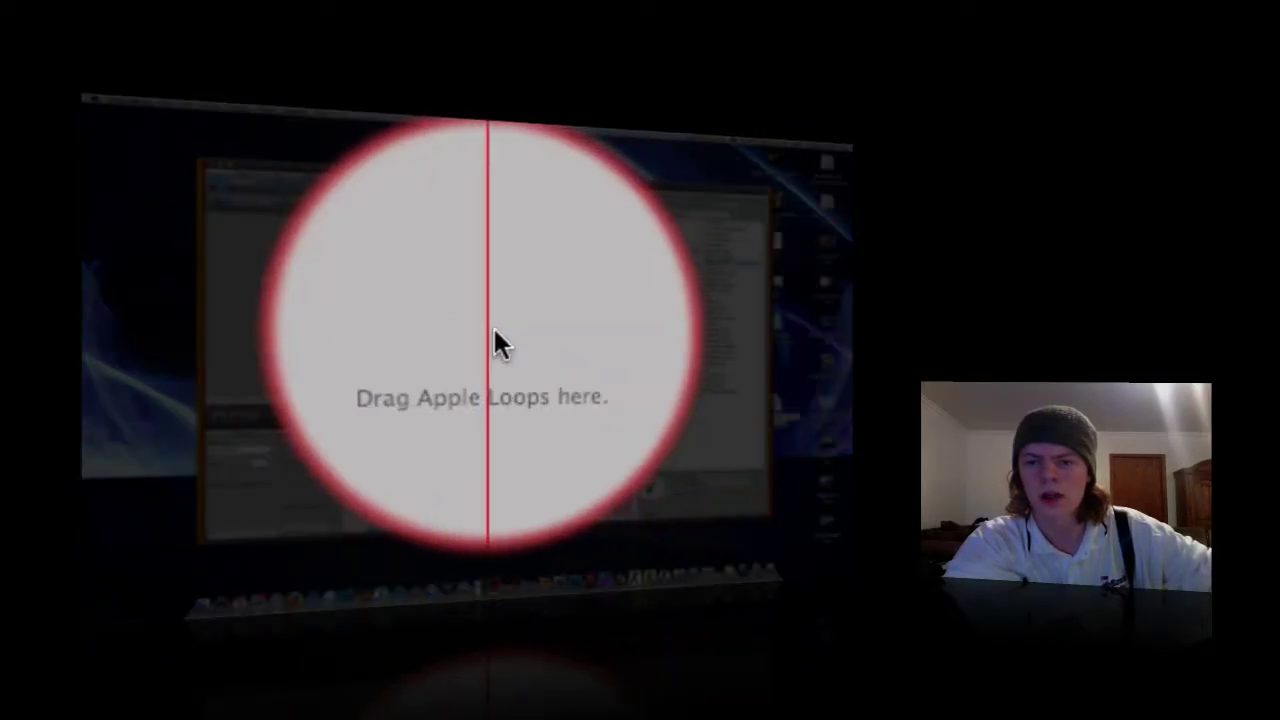
click(612, 334)
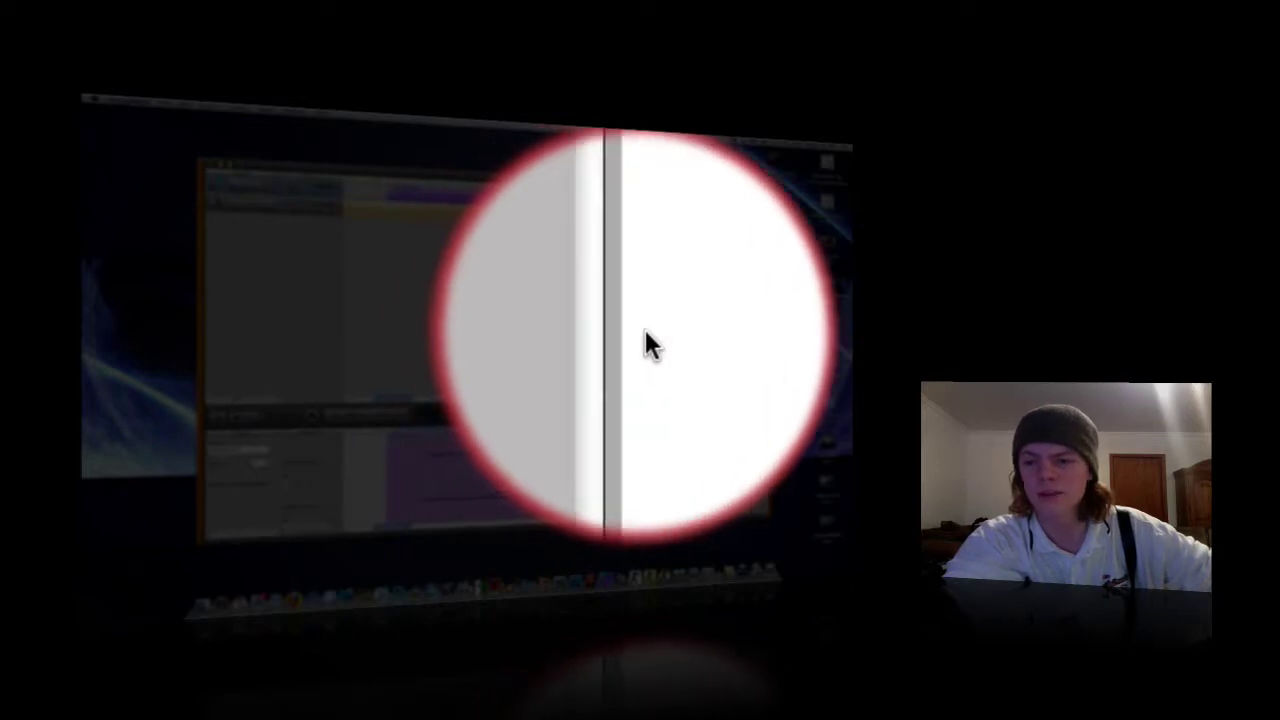
scroll(670, 328, down, 5)
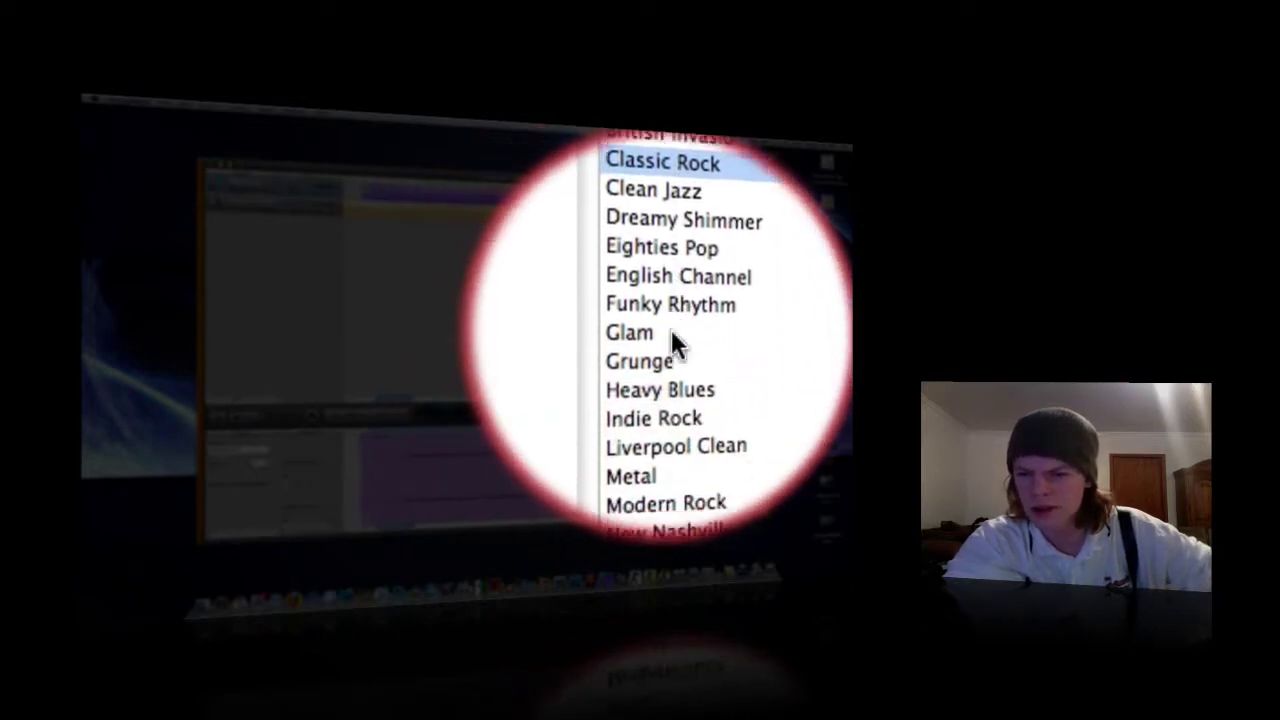
click(671, 336)
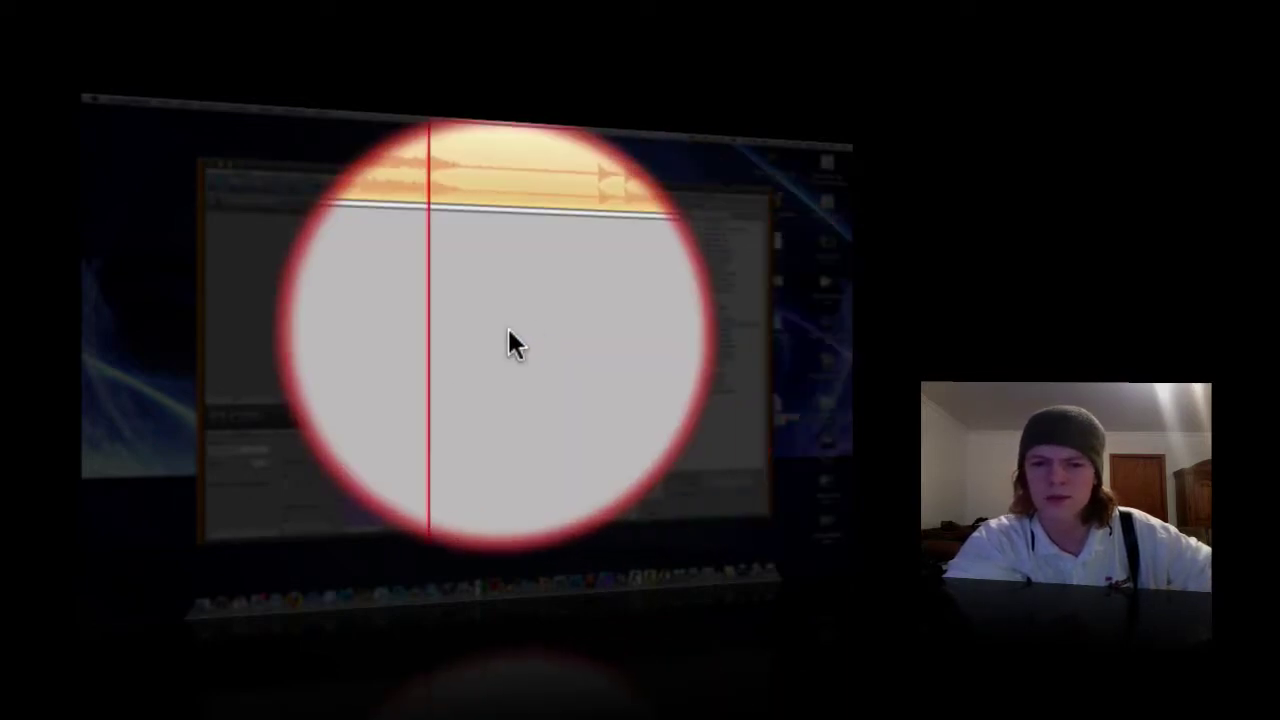
Replay from around bar 11 while trying Grunge, then settle on Scorching Solo from bar 12
scroll(366, 334, left, 3)
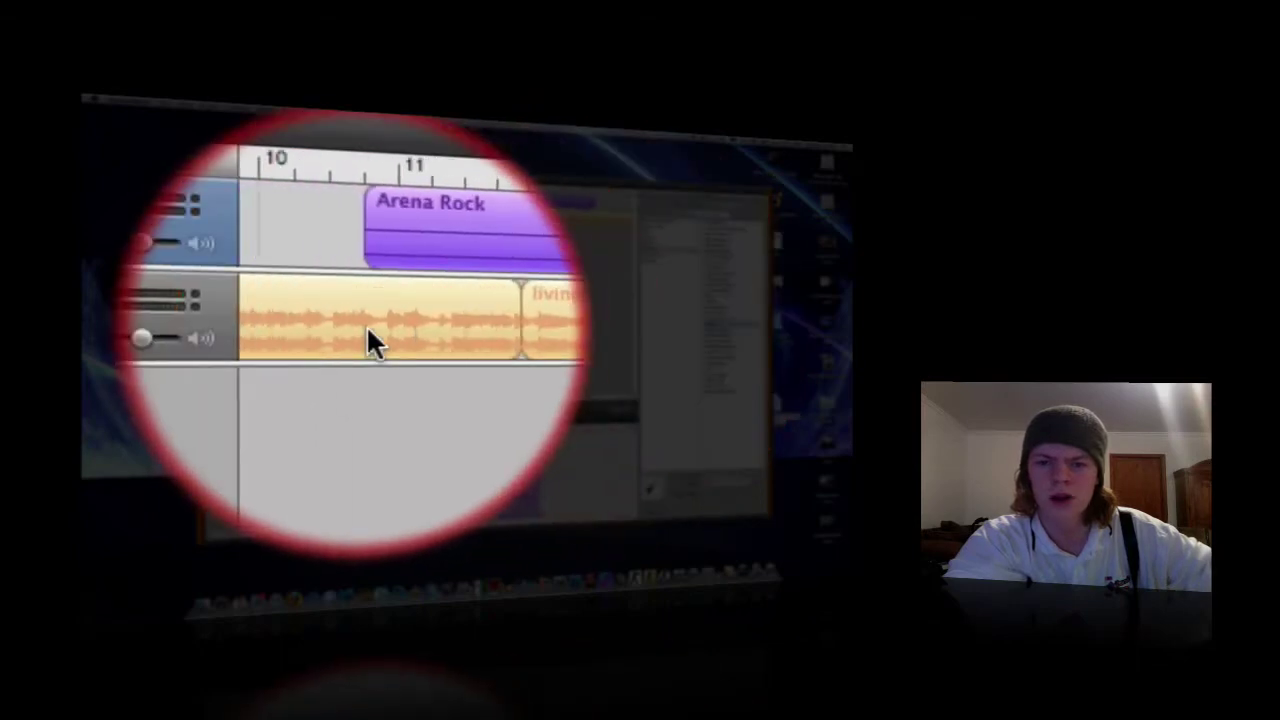
click(402, 330)
scroll(505, 340, right, 3)
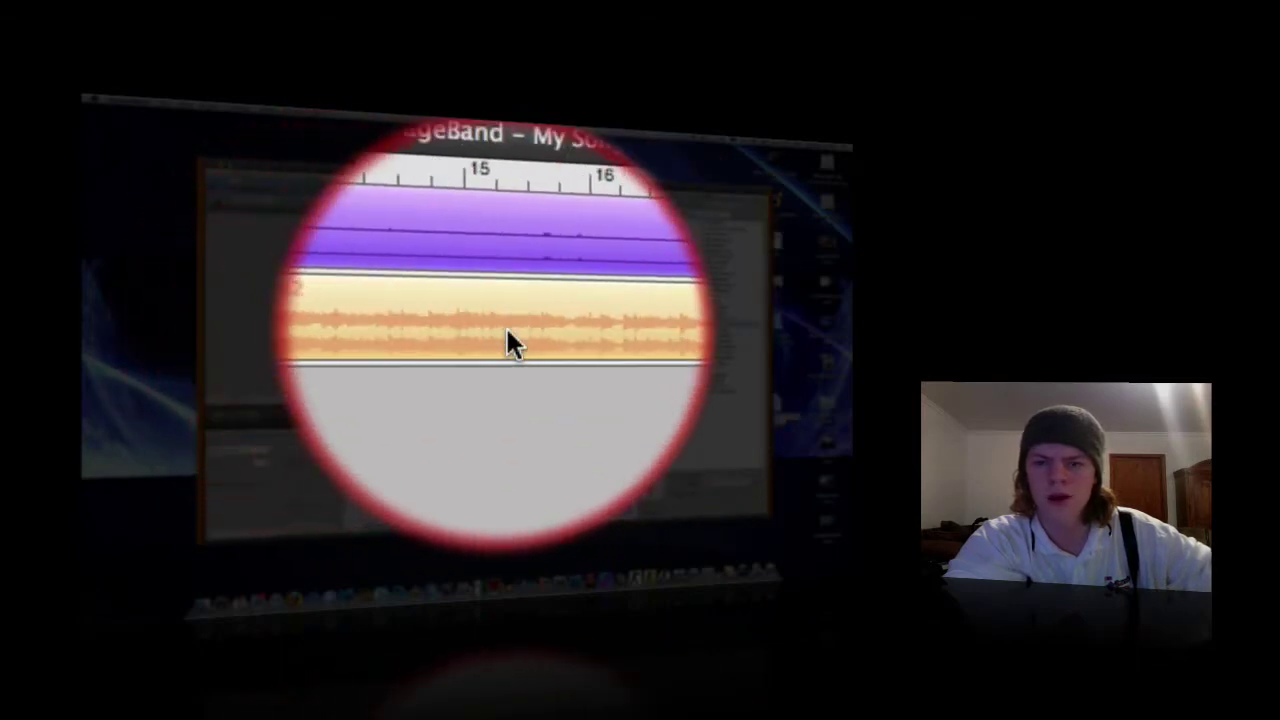
scroll(505, 340, left, 1)
scroll(620, 333, right, 3)
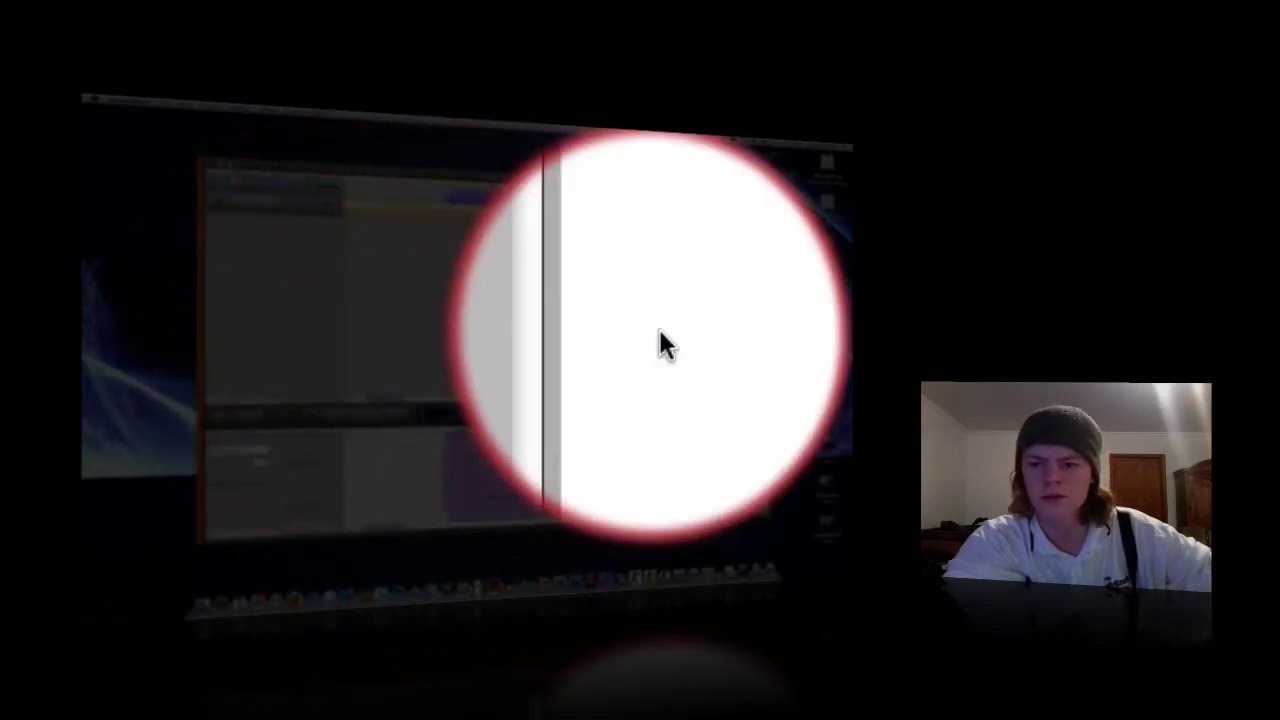
click(658, 326)
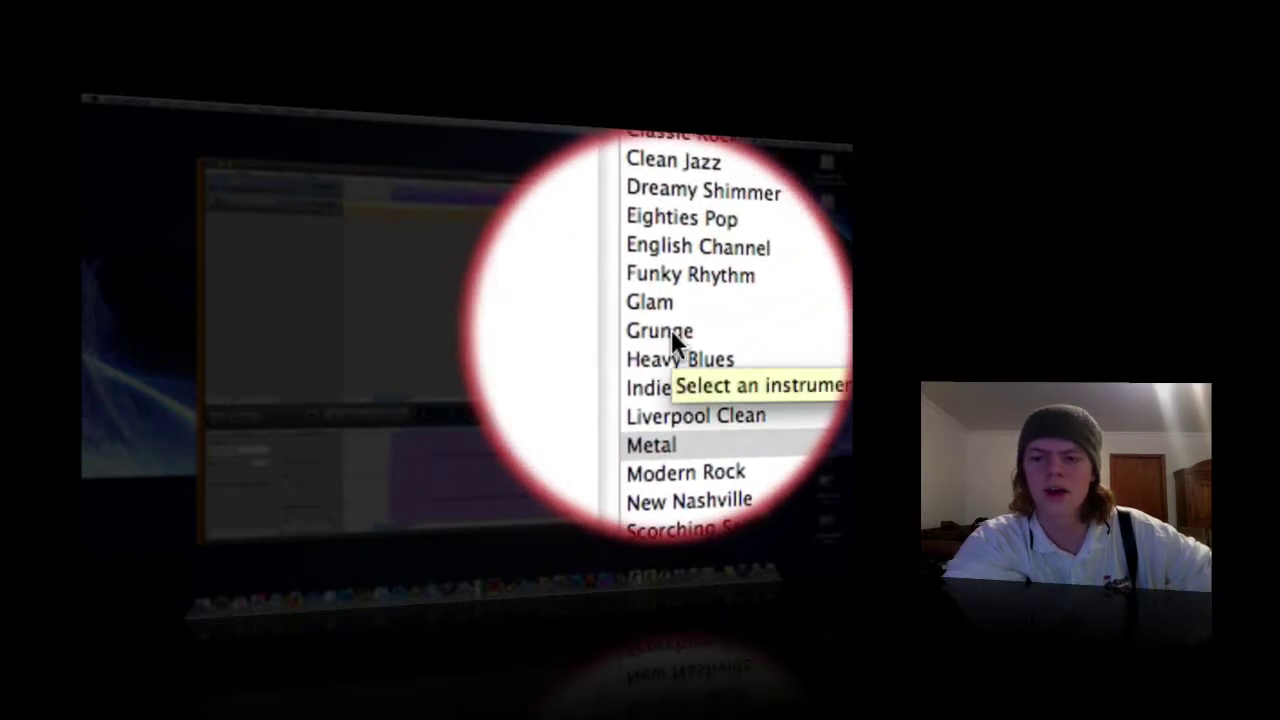
click(671, 331)
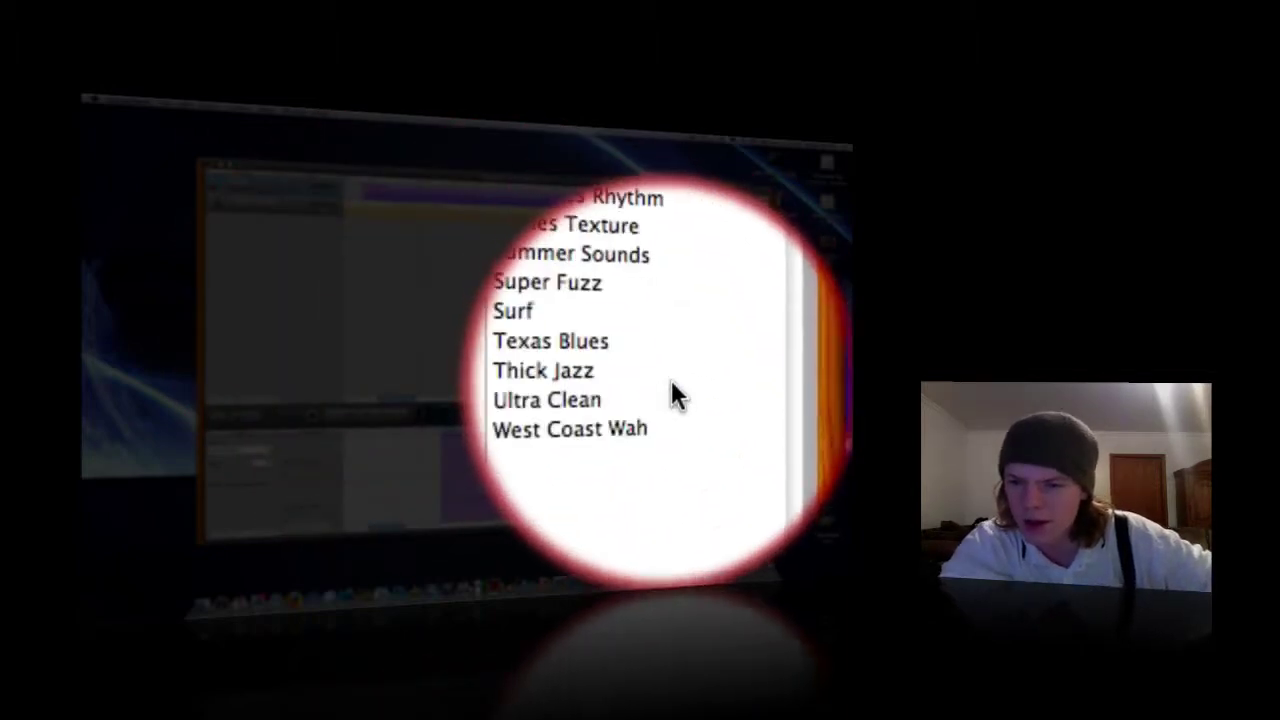
click(671, 337)
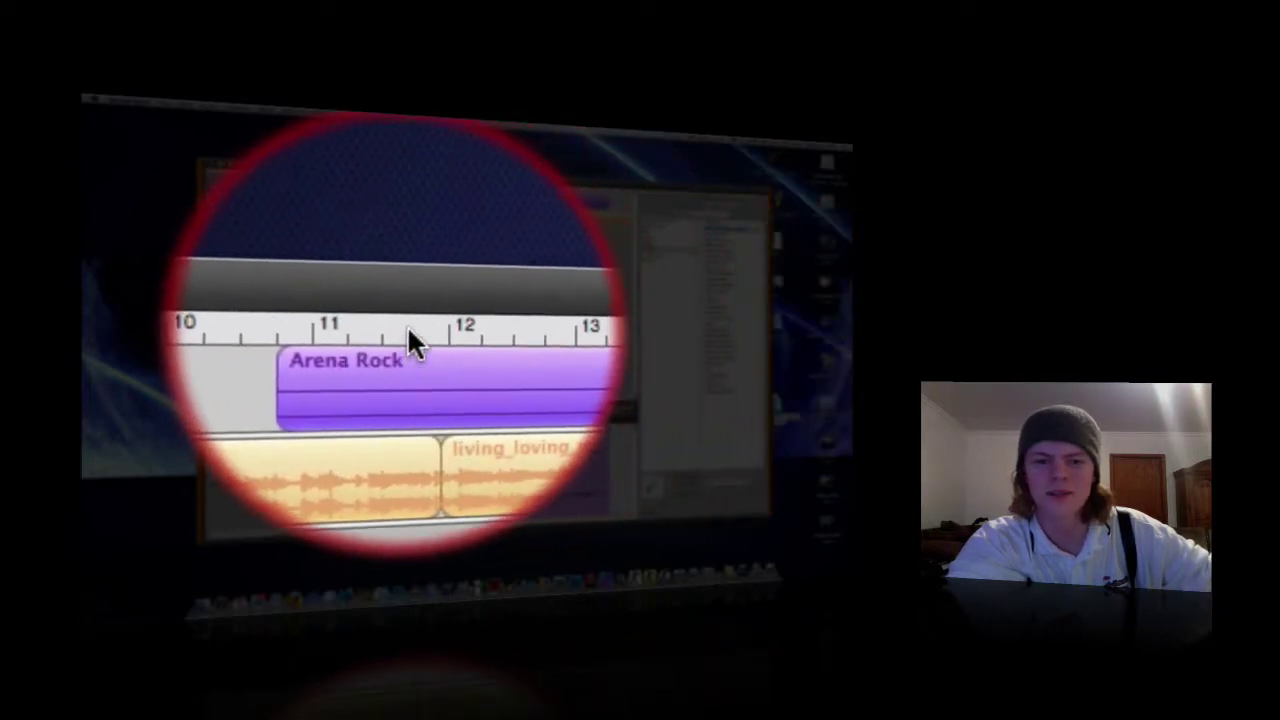
click(410, 328)
Apply the Ultra Clean guitar preset to the solo track and replay from bar 12
scroll(407, 330, left, 5)
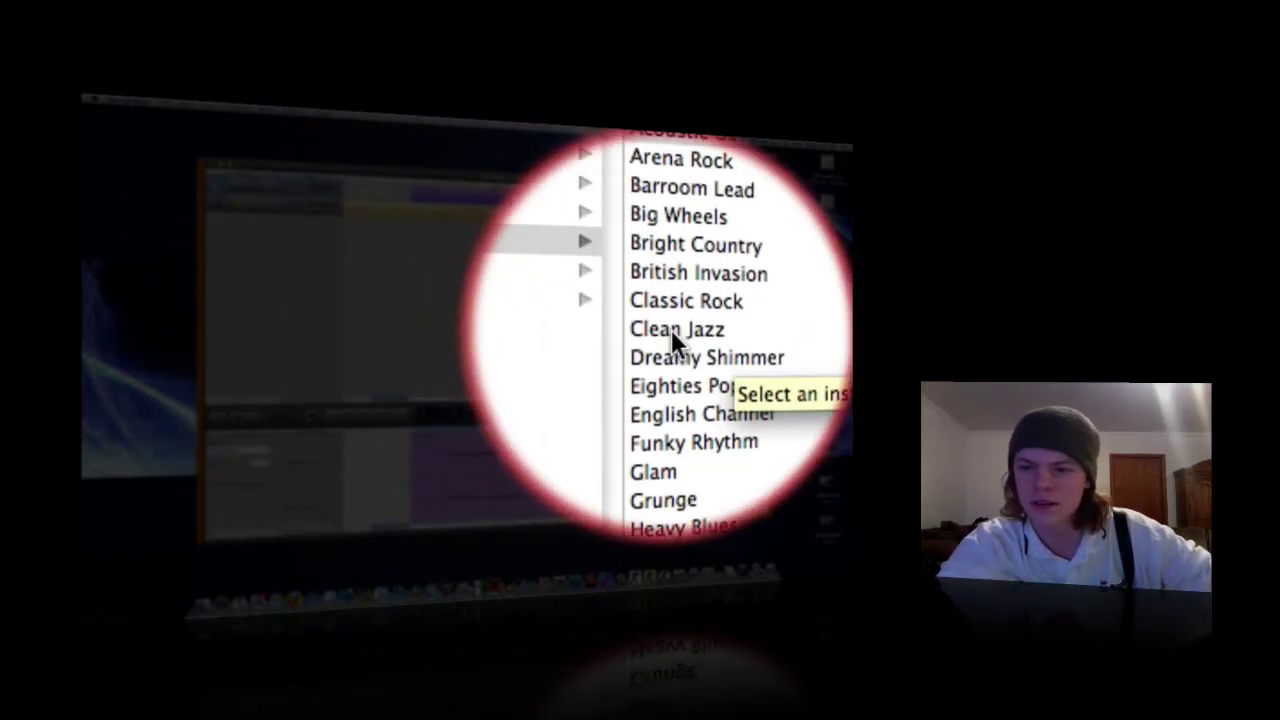
scroll(671, 329, down, 3)
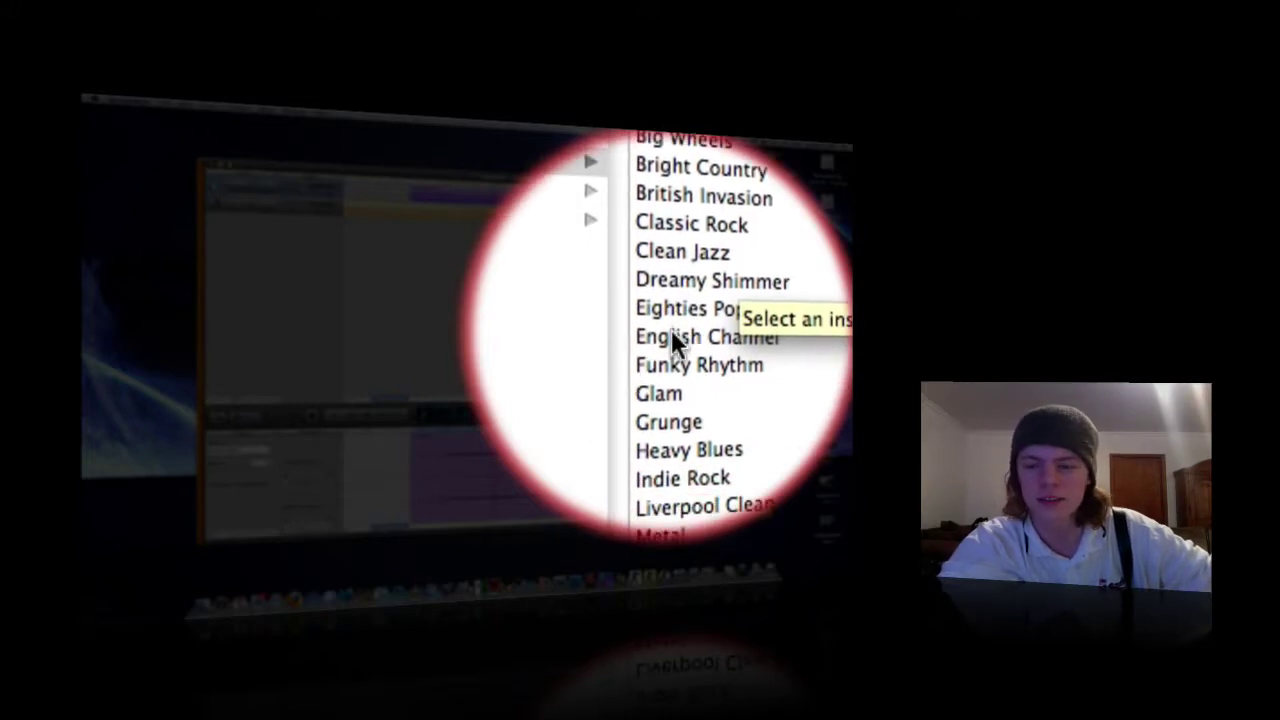
scroll(671, 329, up, 3)
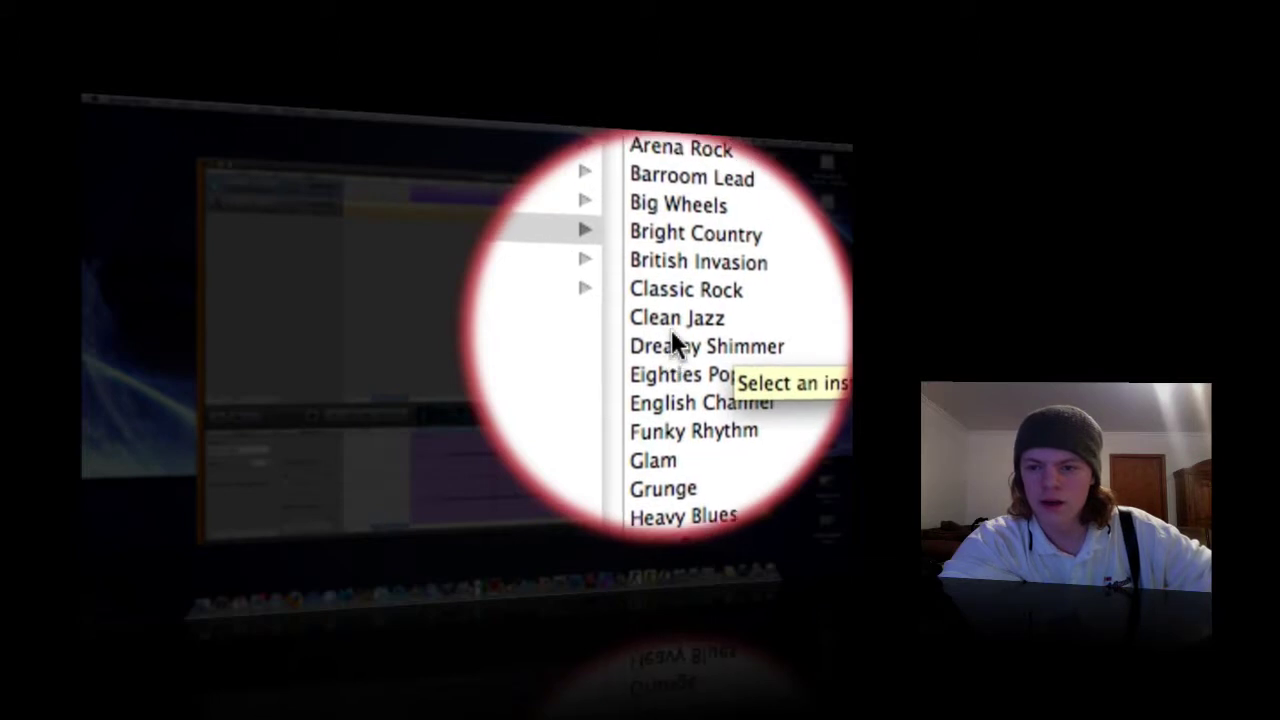
scroll(671, 340, down, 10)
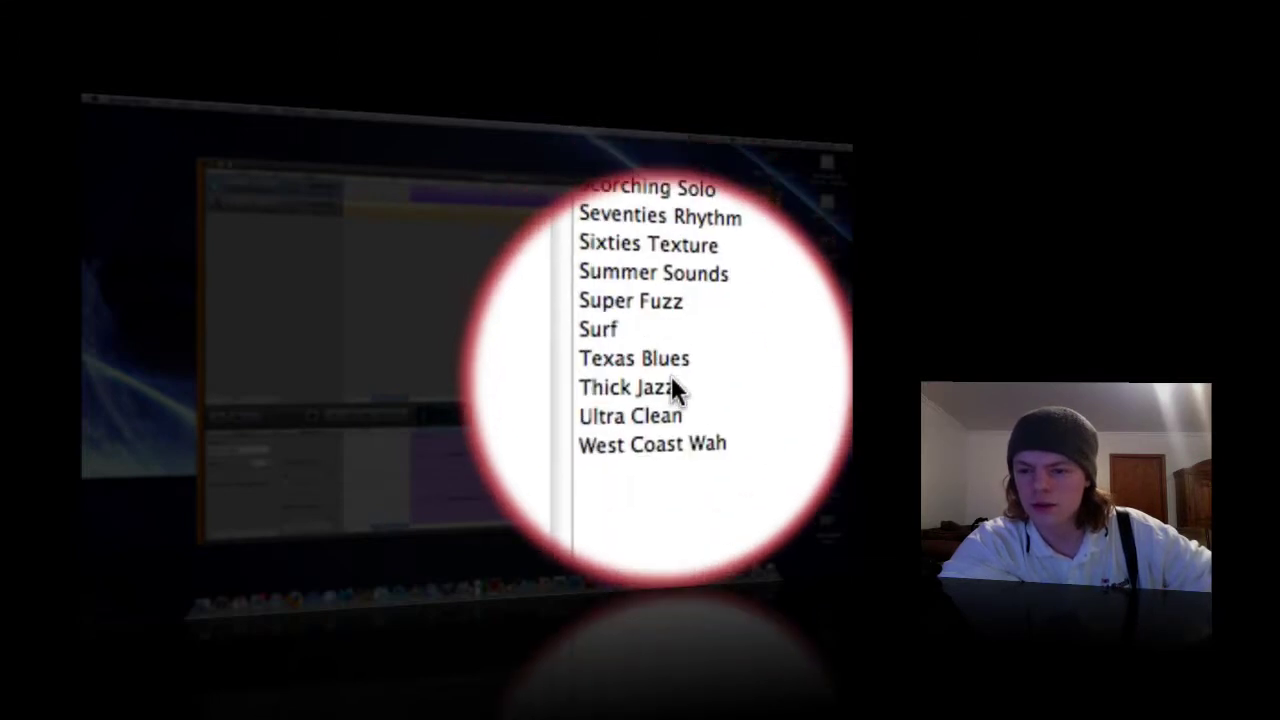
click(672, 386)
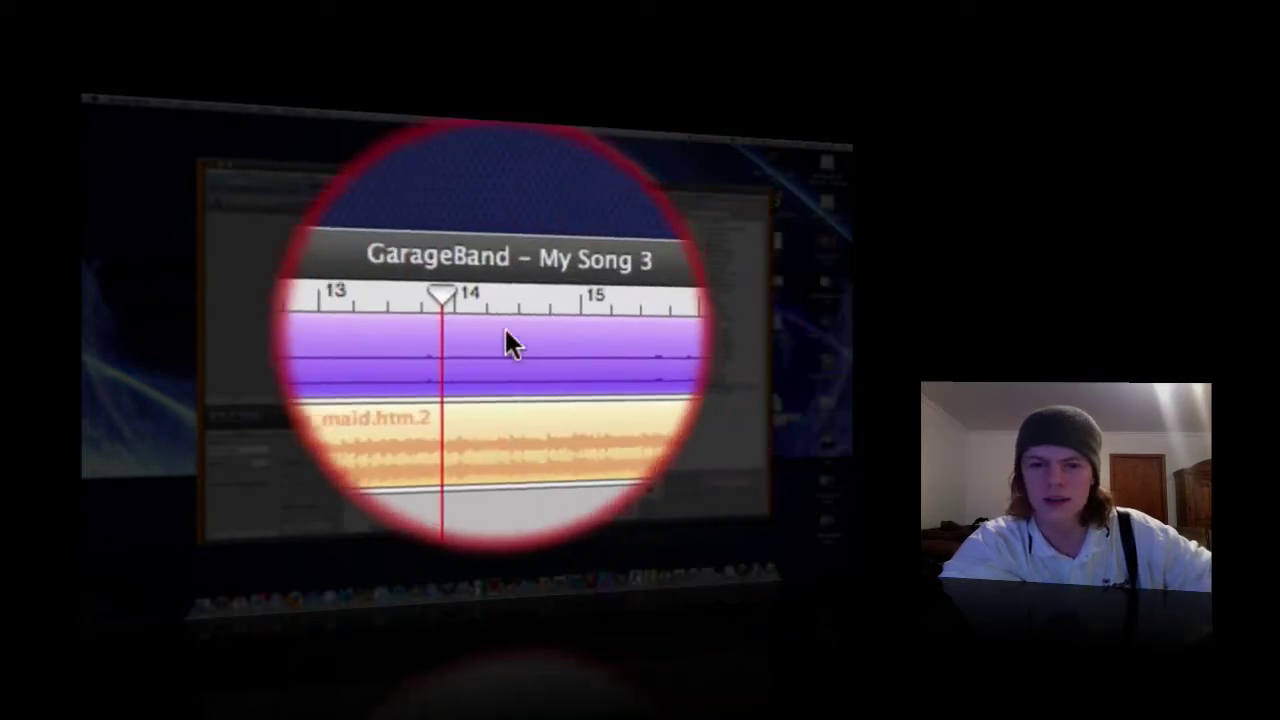
click(446, 330)
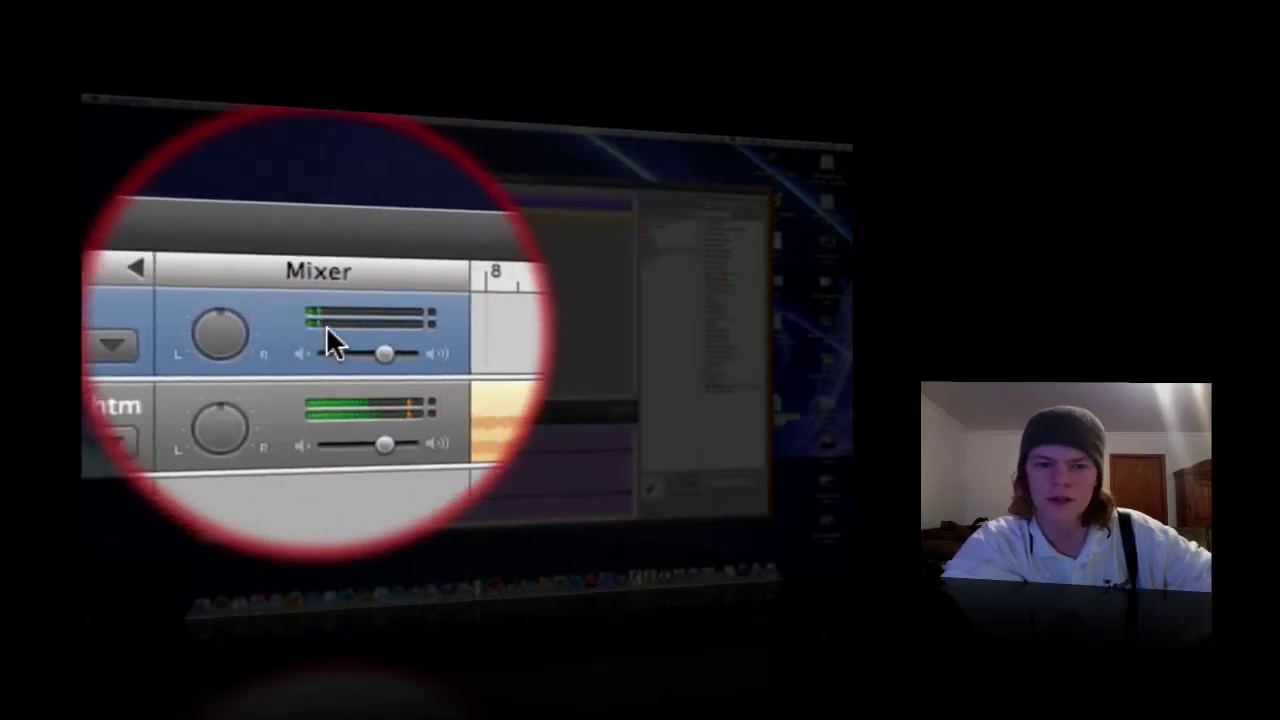
Push the top solo track's volume slider to 6.0 dB, then pull it back to about 1.2 dB
drag(326, 325, 332, 324)
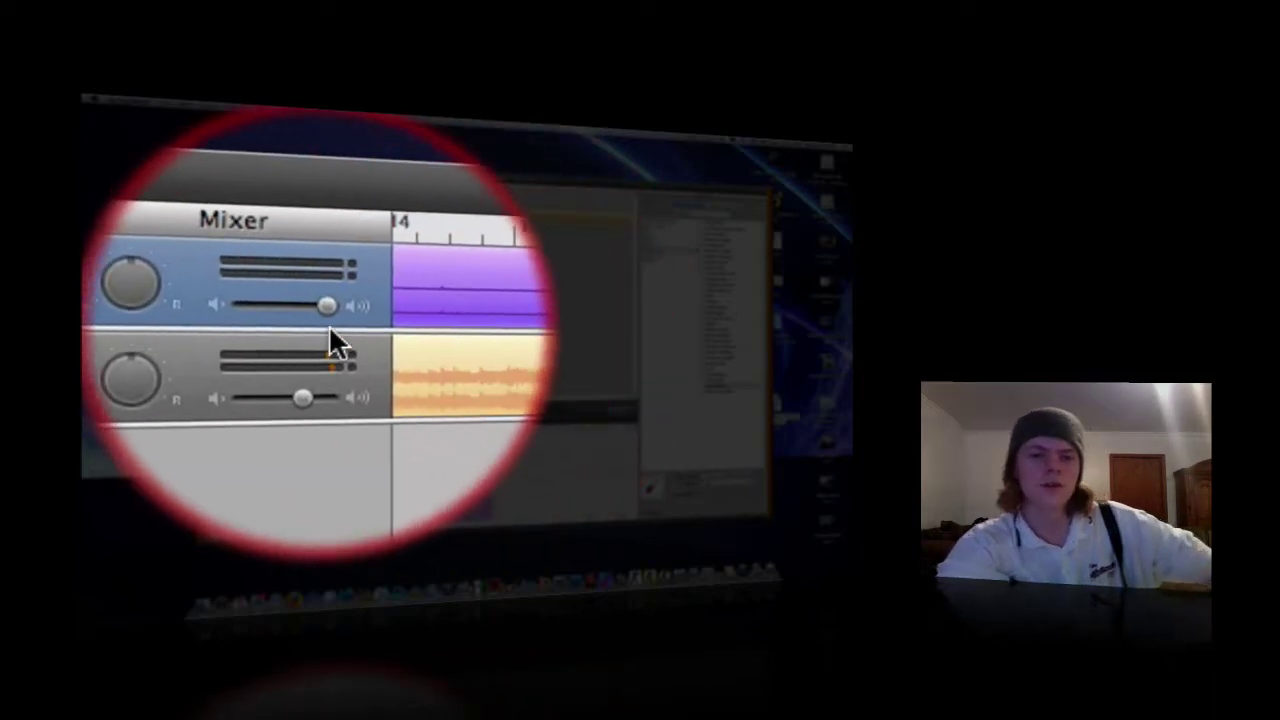
click(329, 324)
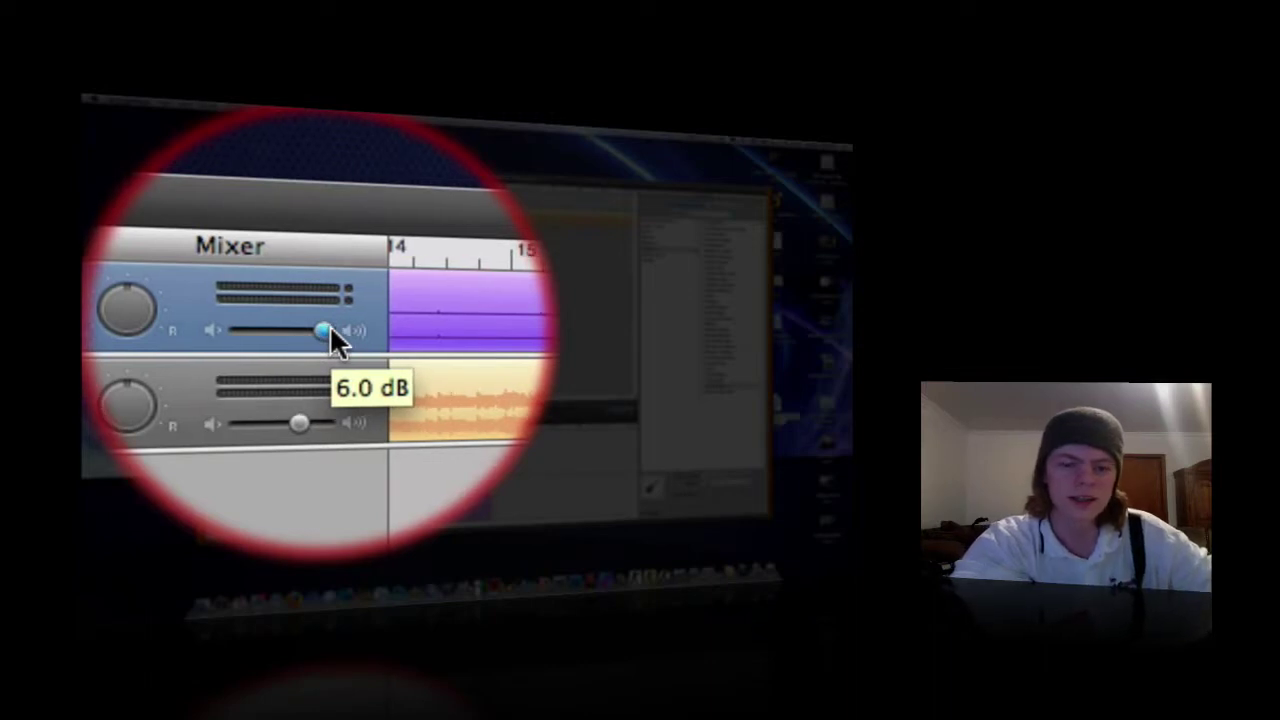
drag(329, 324, 326, 330)
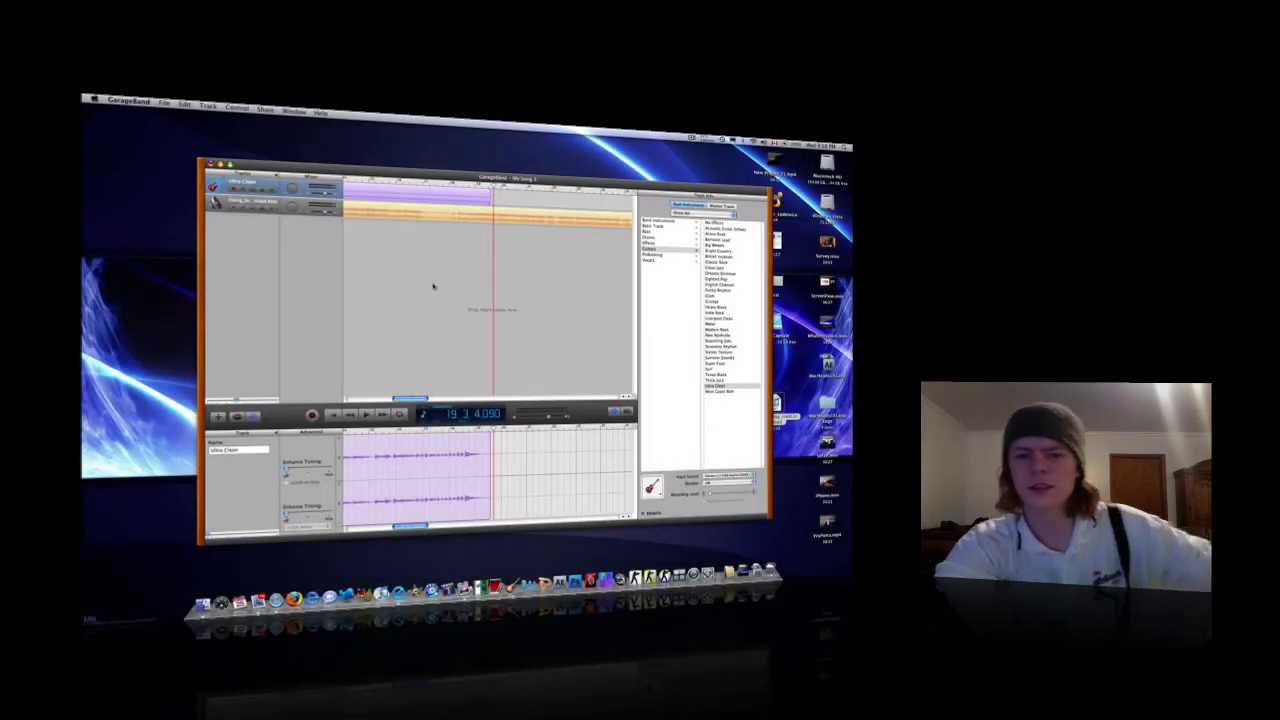
Zoom the timeline wider and put the solo track back on the Arena Rock preset
key(ctrl+Right)
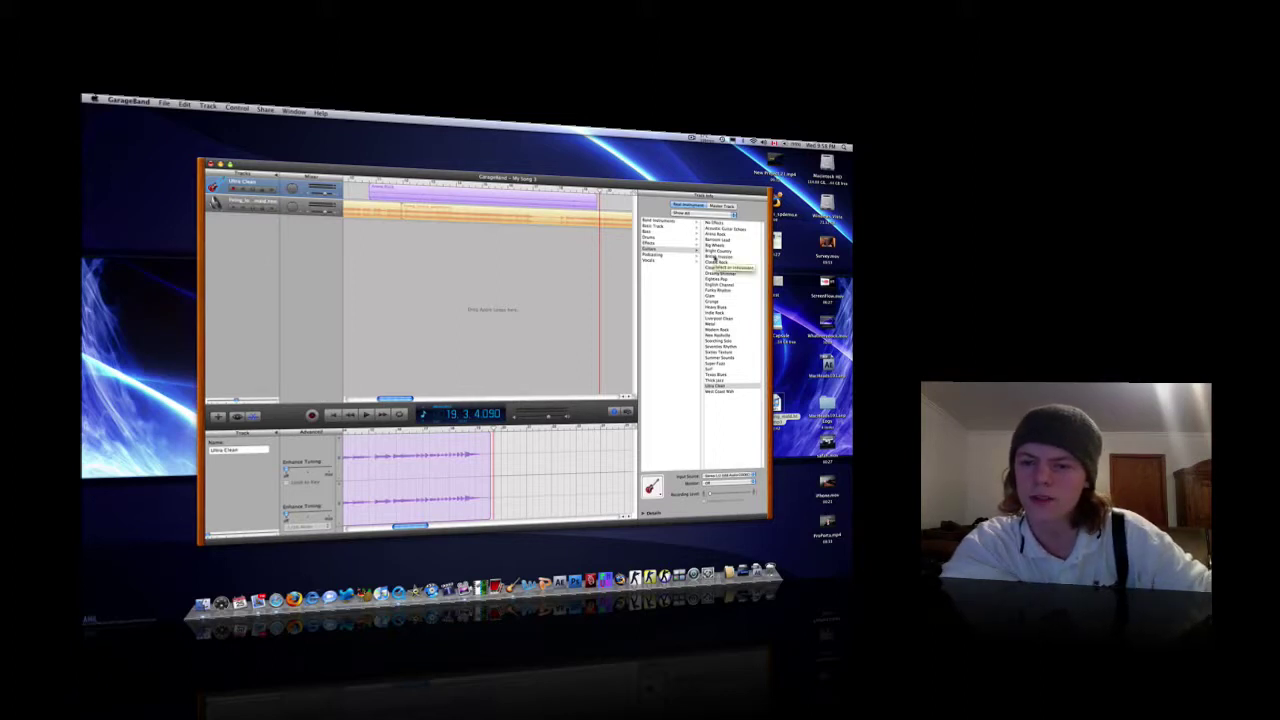
click(717, 234)
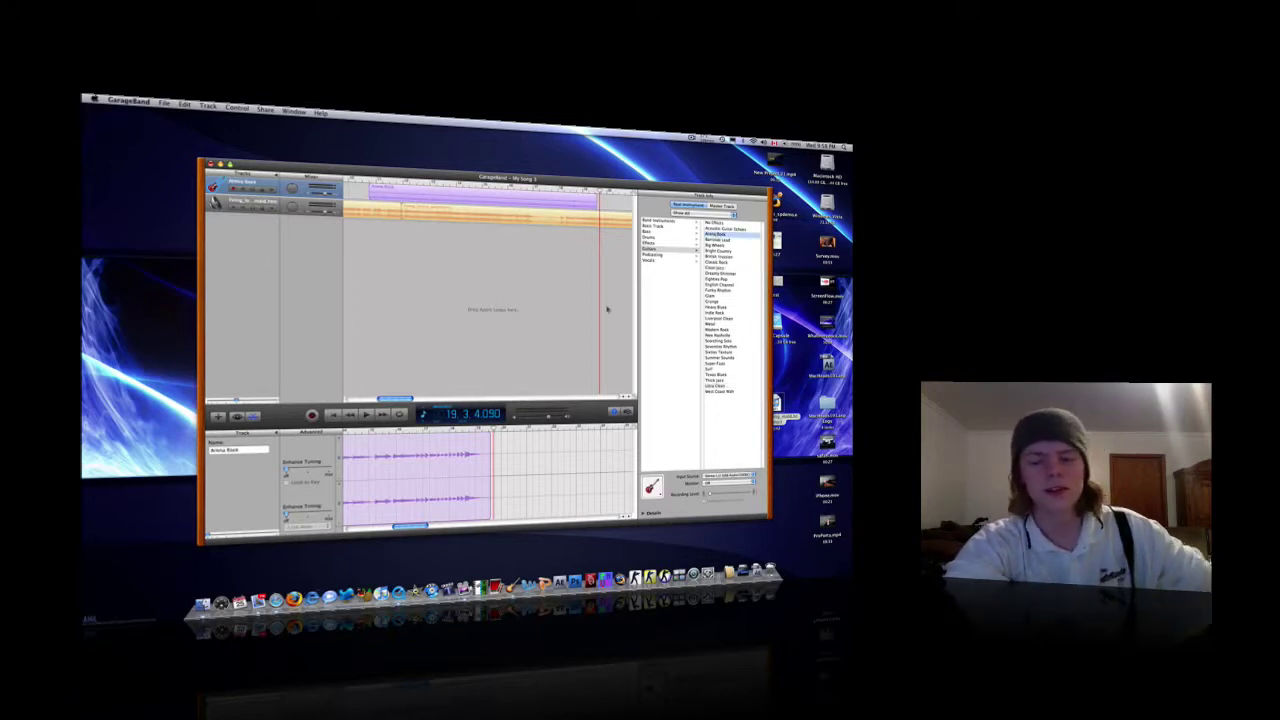